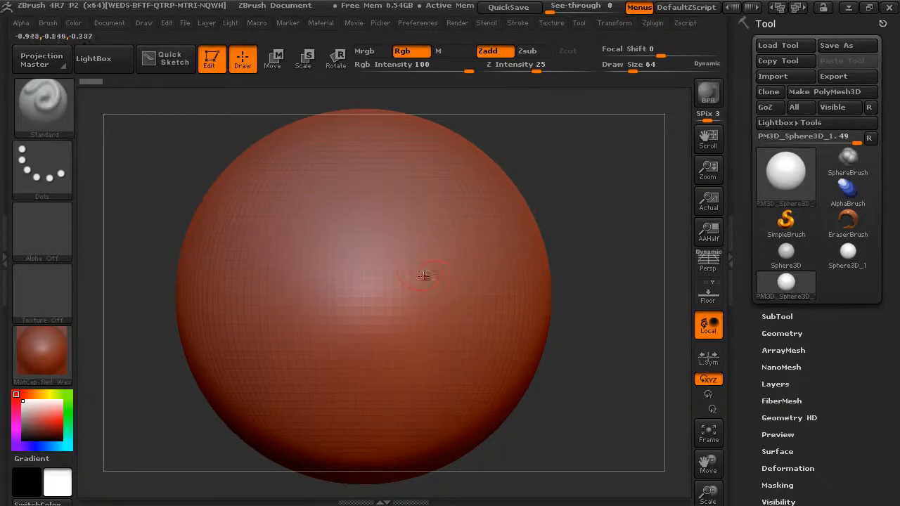
# Step: Subdivide the sphere once more and sculpt a raised diagonal ridge across its front with the Standard brush
pyautogui.hotkey('ctrl', 'd')
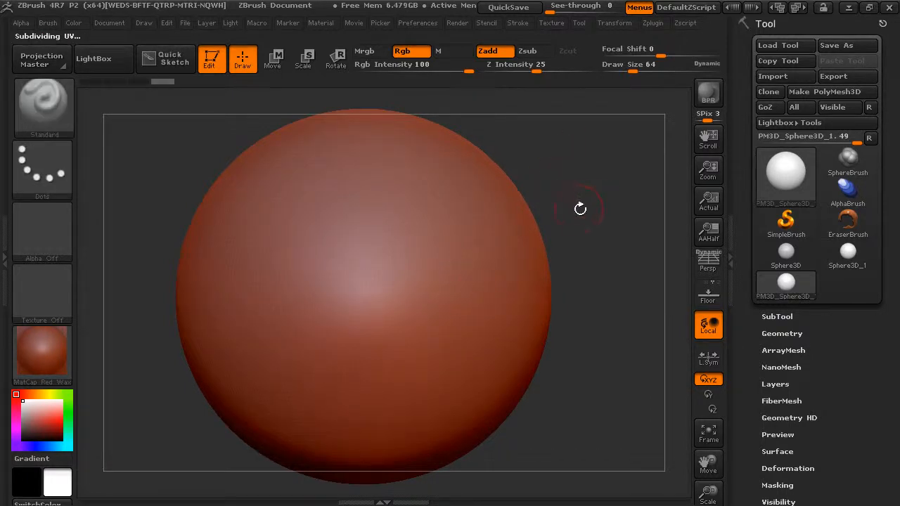
pyautogui.moveTo(589, 219)
pyautogui.keyDown('alt'); pyautogui.mouseDown()
pyautogui.moveTo(574, 207)
pyautogui.moveTo(598, 216)
pyautogui.moveTo(583, 229)
pyautogui.mouseUp(); pyautogui.keyUp('alt')
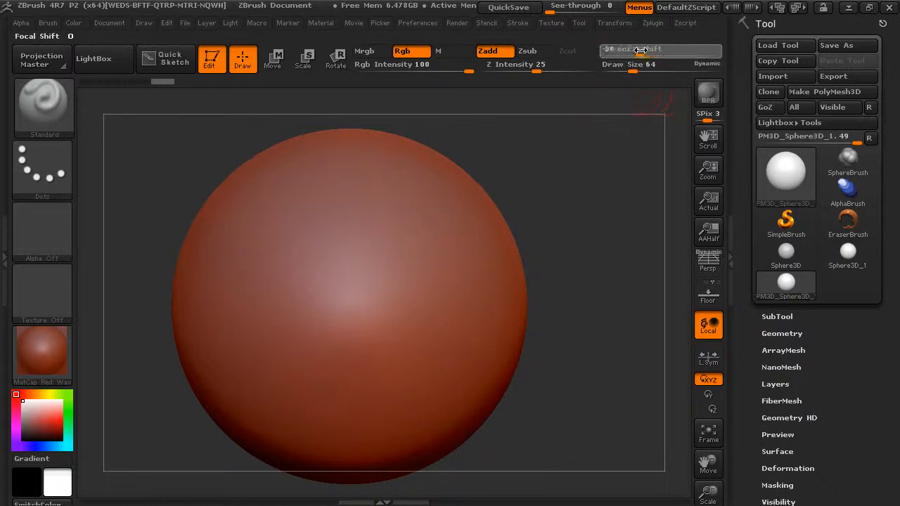
pyautogui.moveTo(613, 50)
pyautogui.mouseDown()
pyautogui.moveTo(604, 51)
pyautogui.moveTo(694, 55)
pyautogui.moveTo(662, 57)
pyautogui.mouseUp()
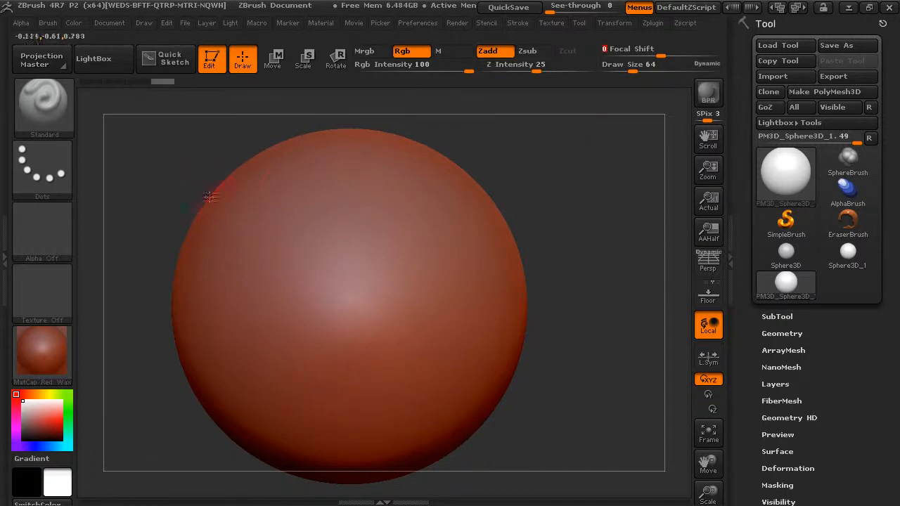
pyautogui.moveTo(226, 186)
pyautogui.mouseDown()
pyautogui.moveTo(276, 259)
pyautogui.moveTo(318, 351)
pyautogui.mouseUp()
pyautogui.moveTo(598, 161); pyautogui.dragTo(585, 195)
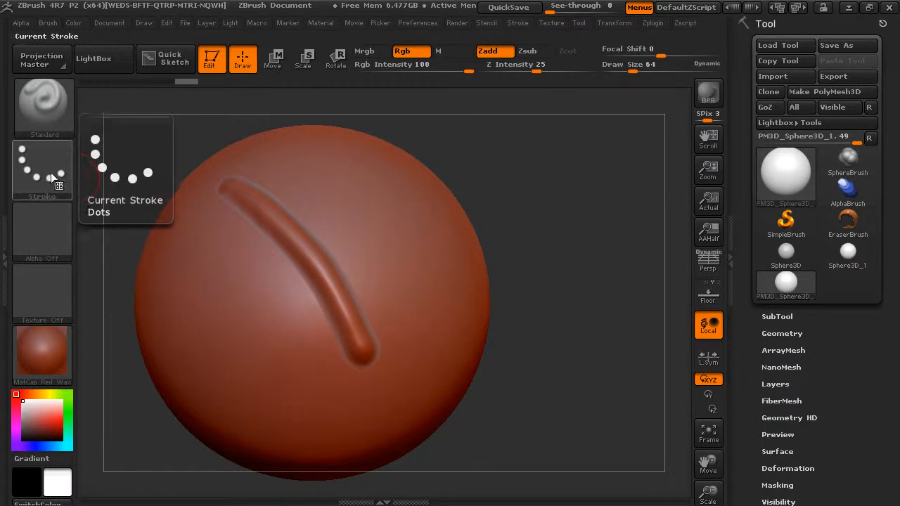
# Step: Set the Z Intensity to 7 and sculpt a fainter diagonal ridge beside the first one
pyautogui.moveTo(502, 153)
pyautogui.mouseDown()
pyautogui.moveTo(586, 140)
pyautogui.moveTo(534, 197)
pyautogui.mouseUp()
pyautogui.keyDown('alt'); pyautogui.moveTo(542, 155); pyautogui.dragTo(568, 164); pyautogui.keyUp('alt')
pyautogui.moveTo(536, 65); pyautogui.dragTo(507, 65)
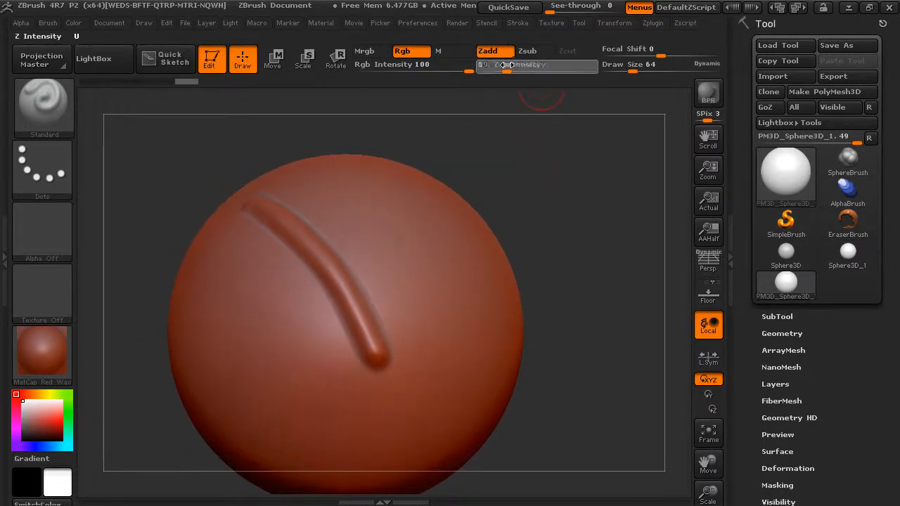
pyautogui.moveTo(430, 101); pyautogui.dragTo(461, 103)
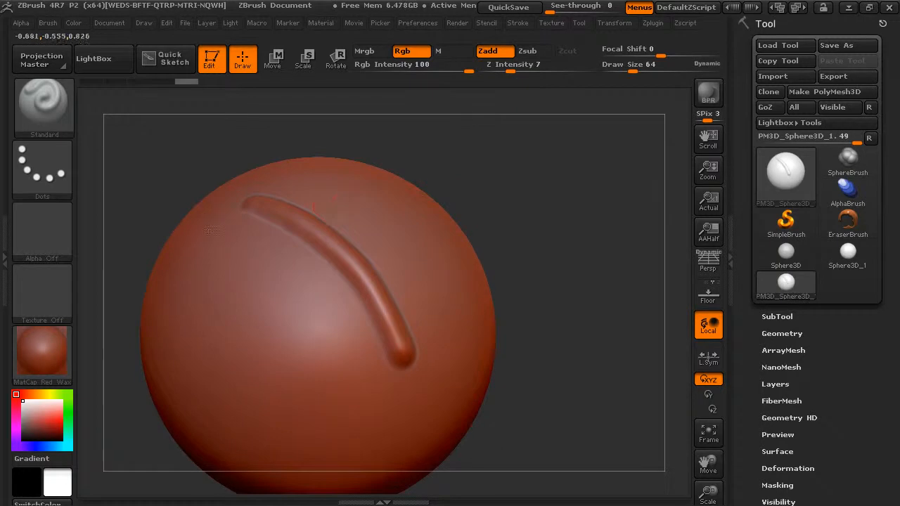
# Step: Increase the Z Intensity and sculpt a more pronounced diagonal ridge on the other side of the first one
pyautogui.moveTo(531, 69); pyautogui.dragTo(591, 81)
pyautogui.moveTo(584, 164); pyautogui.dragTo(553, 174)
pyautogui.moveTo(279, 187)
pyautogui.mouseDown()
pyautogui.moveTo(313, 210)
pyautogui.moveTo(397, 343)
pyautogui.mouseUp()
pyautogui.moveTo(571, 226)
pyautogui.mouseDown()
pyautogui.moveTo(571, 204)
pyautogui.moveTo(562, 227)
pyautogui.moveTo(567, 211)
pyautogui.mouseUp()
# Step: Set the Z Intensity to 20, switch to Zsub and carve a diagonal groove next to the ridges
pyautogui.moveTo(585, 69); pyautogui.dragTo(536, 71)
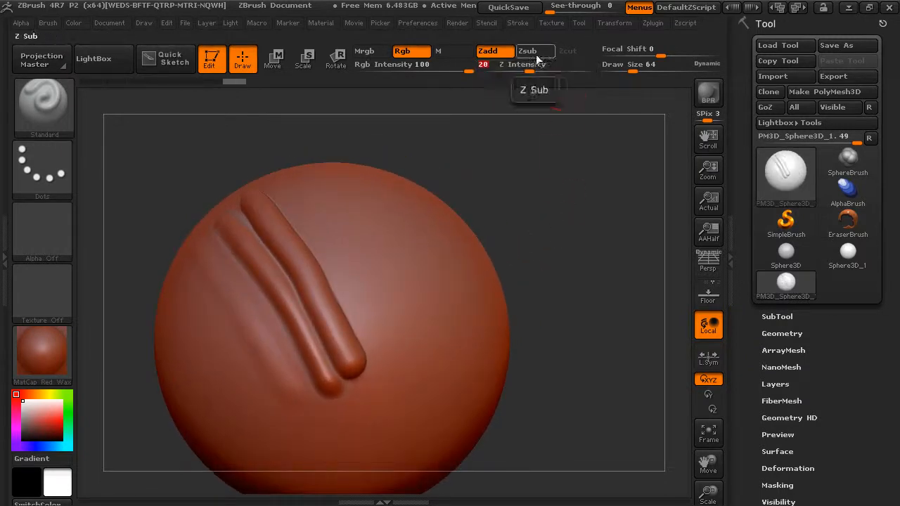
pyautogui.click(538, 56)
pyautogui.moveTo(501, 176); pyautogui.dragTo(534, 178)
pyautogui.moveTo(193, 274); pyautogui.dragTo(297, 398)
pyautogui.moveTo(492, 291)
pyautogui.mouseDown()
pyautogui.moveTo(512, 242)
pyautogui.moveTo(538, 227)
pyautogui.moveTo(521, 251)
pyautogui.moveTo(532, 243)
pyautogui.moveTo(513, 152)
pyautogui.moveTo(547, 155)
pyautogui.moveTo(516, 201)
pyautogui.mouseUp()
# Step: Sculpt three adjacent diagonal strokes on the clear side of the ridges, using Zadd, Zsub and the temporarily inverted brush direction
pyautogui.click(496, 54)
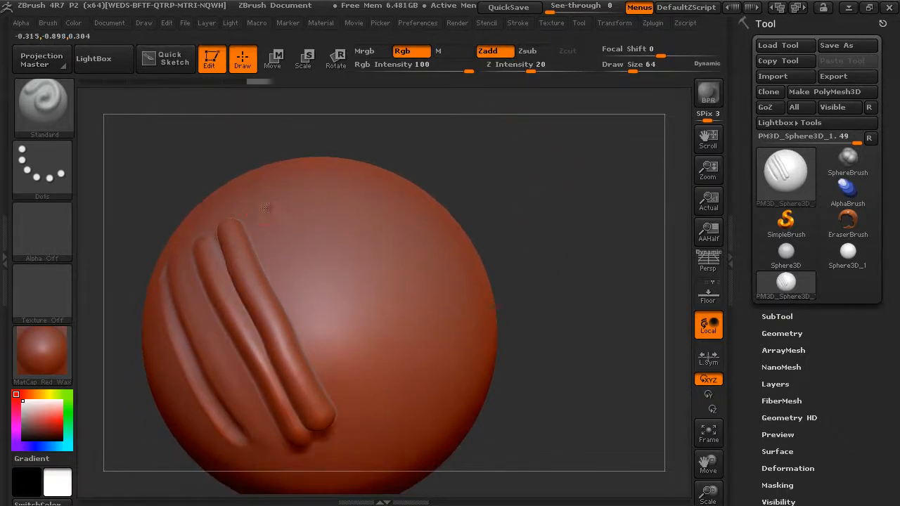
pyautogui.moveTo(302, 274); pyautogui.dragTo(350, 361)
pyautogui.press('ctrl')
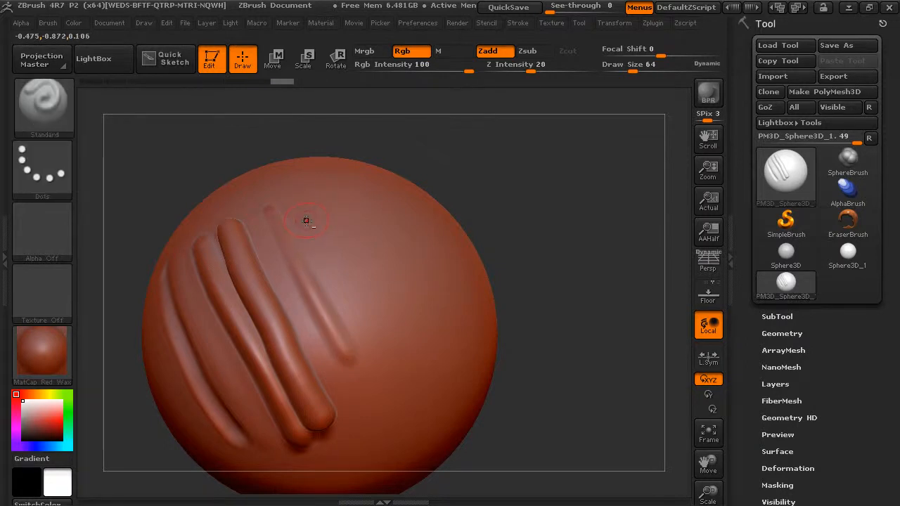
pyautogui.moveTo(288, 200); pyautogui.dragTo(375, 350)
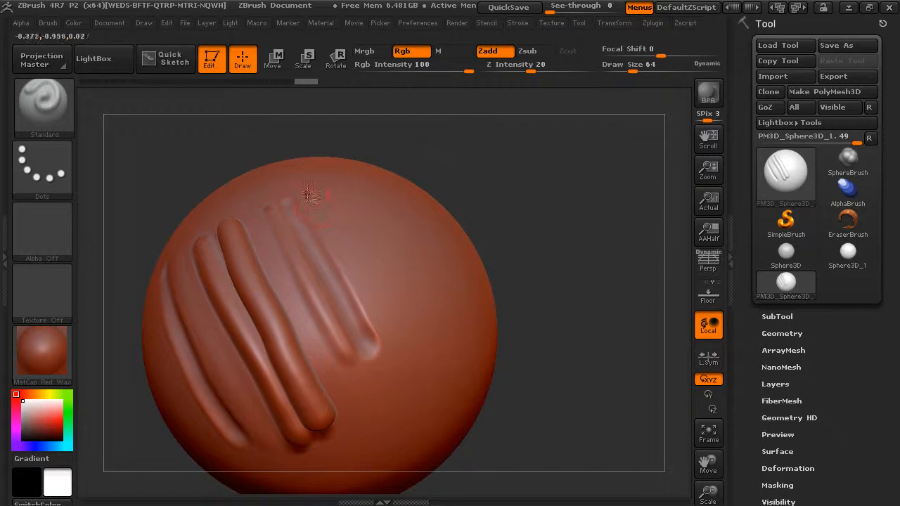
pyautogui.press('alt')
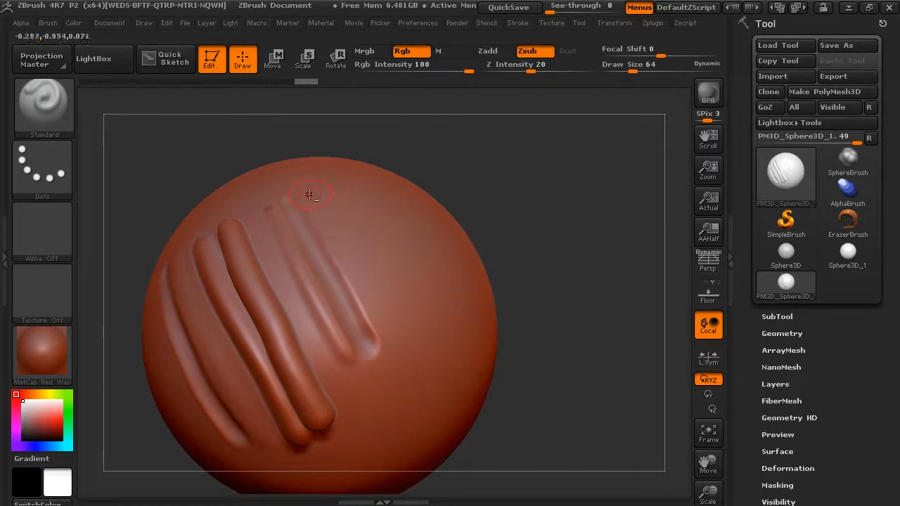
pyautogui.moveTo(307, 196); pyautogui.dragTo(389, 338)
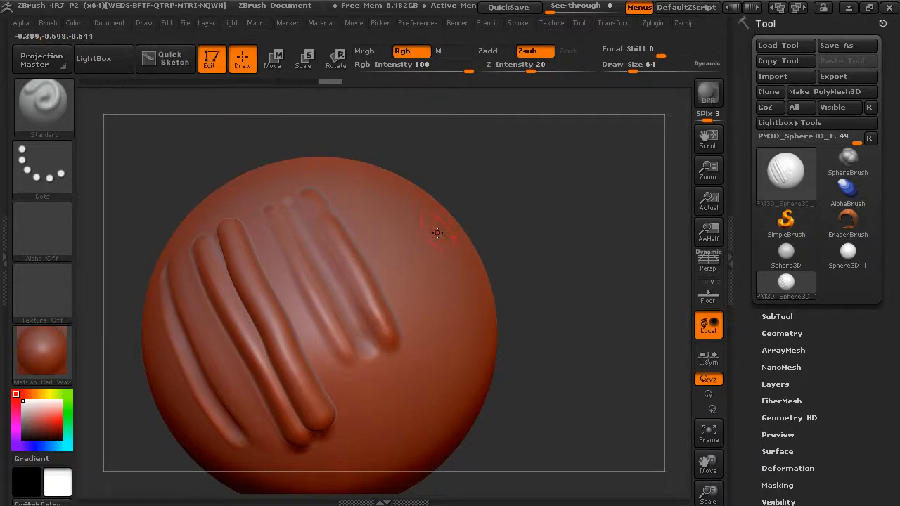
# Step: Smooth parts of the sculpted diagonal ridges with the Smooth brush
pyautogui.press('shift')
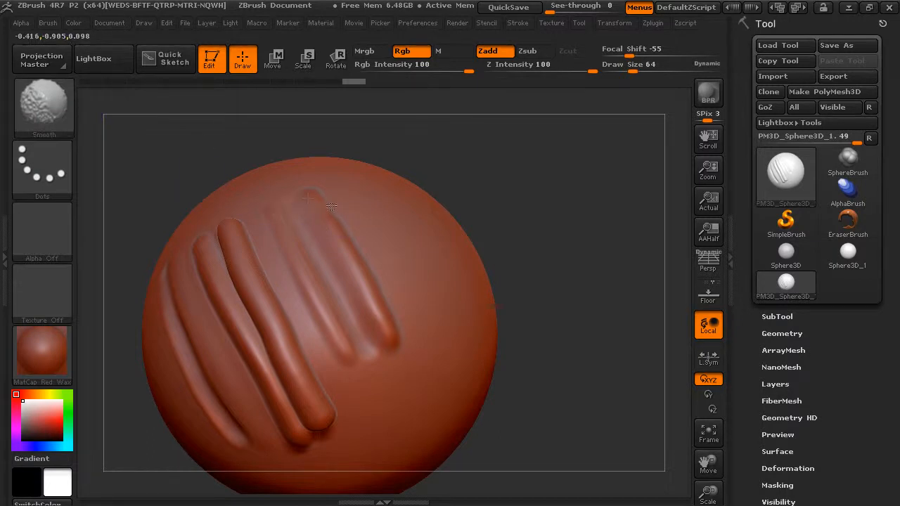
pyautogui.keyDown('shift'); pyautogui.moveTo(363, 334); pyautogui.dragTo(360, 342); pyautogui.keyUp('shift')
pyautogui.moveTo(511, 282)
pyautogui.mouseDown()
pyautogui.moveTo(537, 236)
pyautogui.moveTo(527, 284)
pyautogui.mouseUp()
pyautogui.moveTo(313, 357)
pyautogui.keyDown('shift'); pyautogui.mouseDown()
pyautogui.moveTo(335, 361)
pyautogui.moveTo(309, 313)
pyautogui.moveTo(222, 231)
pyautogui.mouseUp(); pyautogui.keyUp('shift')
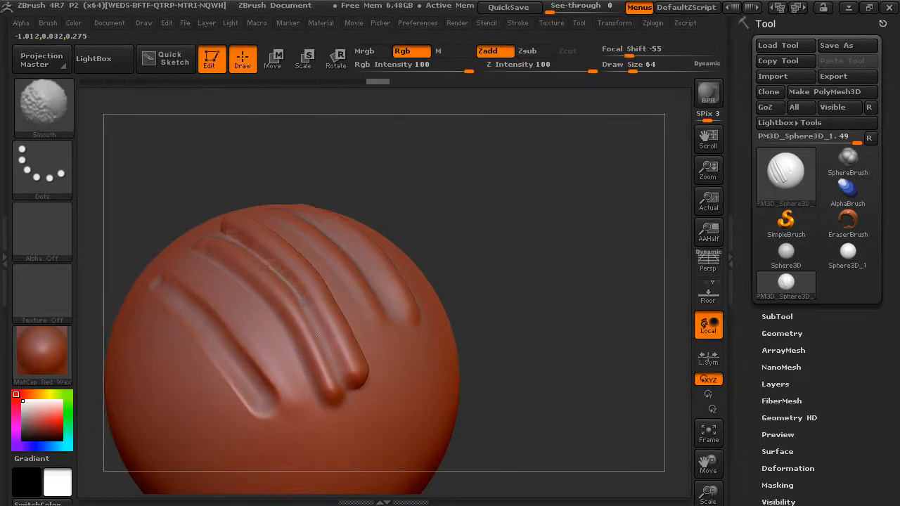
pyautogui.keyDown('shift'); pyautogui.moveTo(327, 386); pyautogui.dragTo(329, 387); pyautogui.keyUp('shift')
# Step: Sculpt a round hollow with a raised rim below the ridges and soften it with the Smooth brush
pyautogui.moveTo(510, 298)
pyautogui.mouseDown()
pyautogui.moveTo(536, 232)
pyautogui.moveTo(552, 228)
pyautogui.mouseUp()
pyautogui.moveTo(432, 293)
pyautogui.mouseDown()
pyautogui.moveTo(434, 309)
pyautogui.moveTo(439, 299)
pyautogui.moveTo(444, 306)
pyautogui.mouseUp()
pyautogui.moveTo(646, 273)
pyautogui.mouseDown()
pyautogui.moveTo(627, 255)
pyautogui.moveTo(613, 278)
pyautogui.mouseUp()
pyautogui.moveTo(429, 276)
pyautogui.mouseDown()
pyautogui.moveTo(414, 297)
pyautogui.moveTo(425, 329)
pyautogui.moveTo(470, 312)
pyautogui.moveTo(464, 275)
pyautogui.moveTo(424, 276)
pyautogui.moveTo(415, 311)
pyautogui.mouseUp()
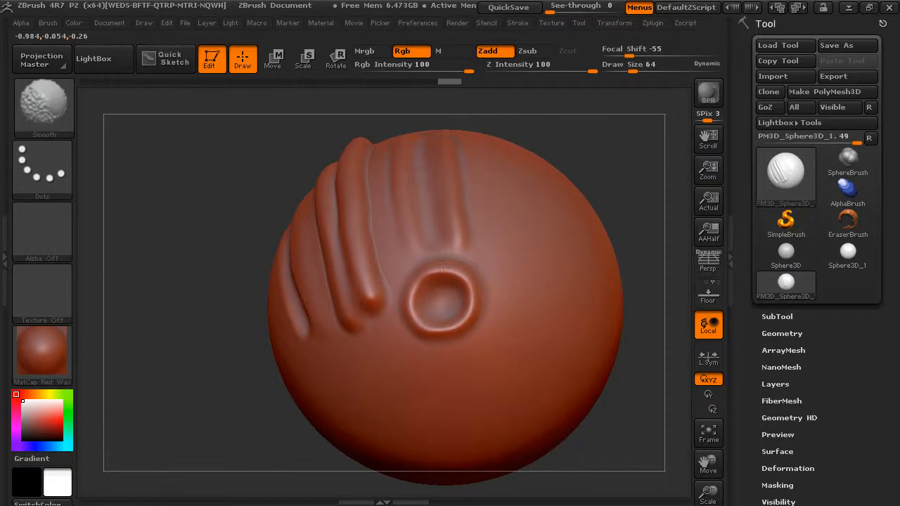
pyautogui.keyDown('alt'); pyautogui.moveTo(610, 179); pyautogui.dragTo(512, 201); pyautogui.keyUp('alt')
pyautogui.moveTo(576, 206)
pyautogui.mouseDown()
pyautogui.moveTo(547, 212)
pyautogui.moveTo(578, 223)
pyautogui.moveTo(599, 211)
pyautogui.moveTo(354, 213)
pyautogui.mouseUp()
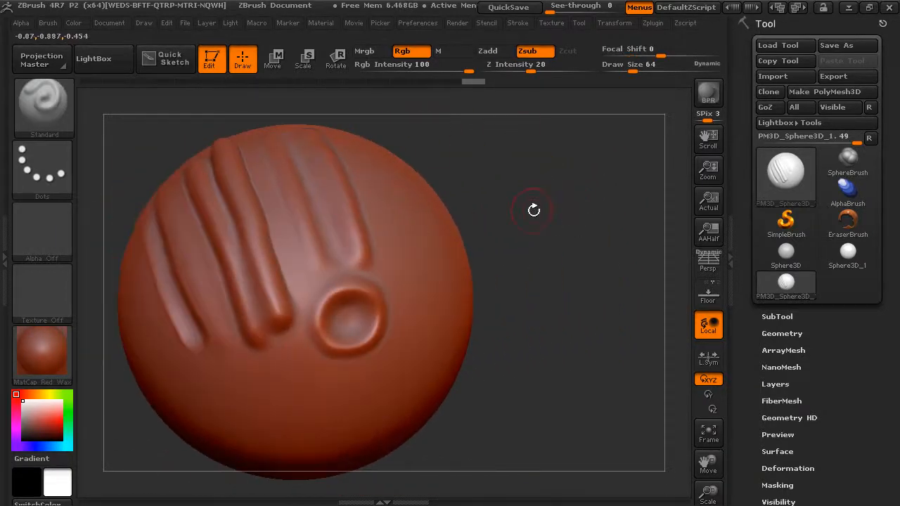
pyautogui.moveTo(531, 241); pyautogui.dragTo(506, 220)
pyautogui.moveTo(565, 230)
pyautogui.keyDown('alt'); pyautogui.mouseDown()
pyautogui.moveTo(535, 241)
pyautogui.moveTo(593, 231)
pyautogui.moveTo(584, 217)
pyautogui.moveTo(547, 204)
pyautogui.moveTo(559, 205)
pyautogui.moveTo(535, 211)
pyautogui.mouseUp(); pyautogui.keyUp('alt')
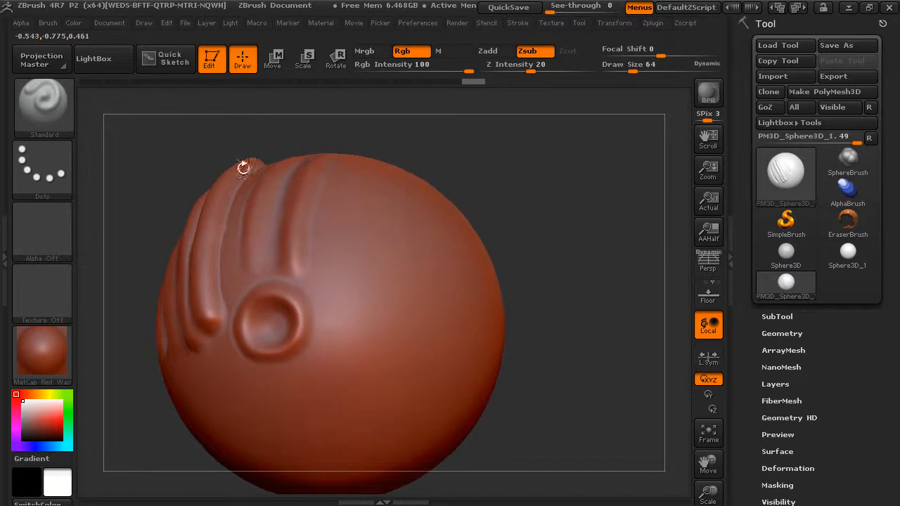
# Step: Set the stroke to DragRect with Alpha 11 and stamp two sunken star shapes near the round hollow
pyautogui.click(48, 160)
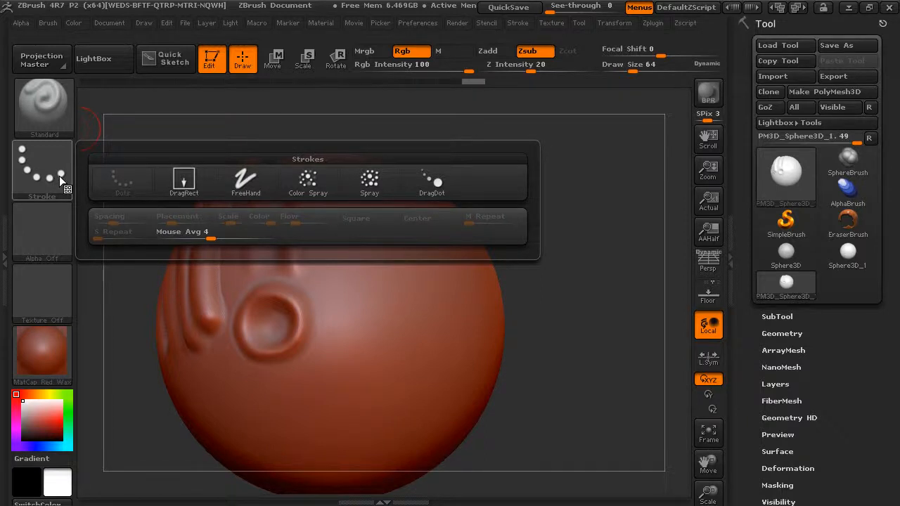
pyautogui.click(185, 181)
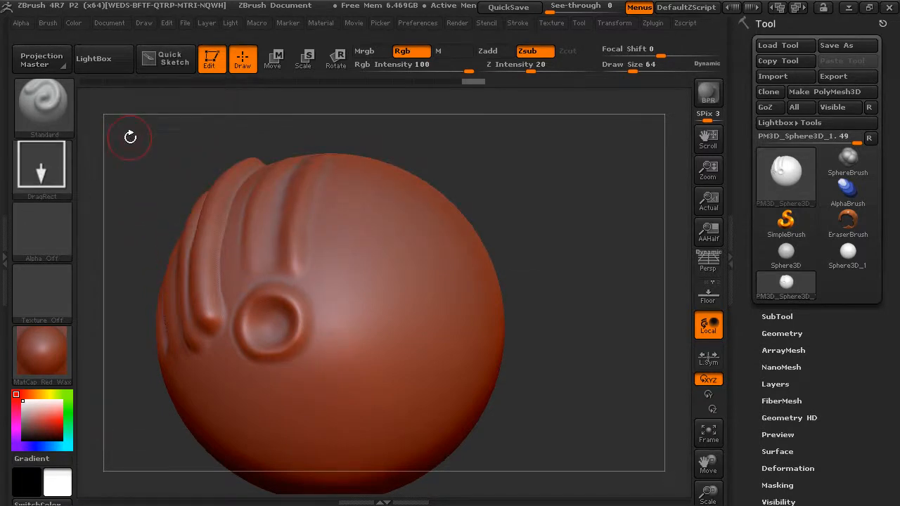
pyautogui.moveTo(132, 137); pyautogui.dragTo(138, 140)
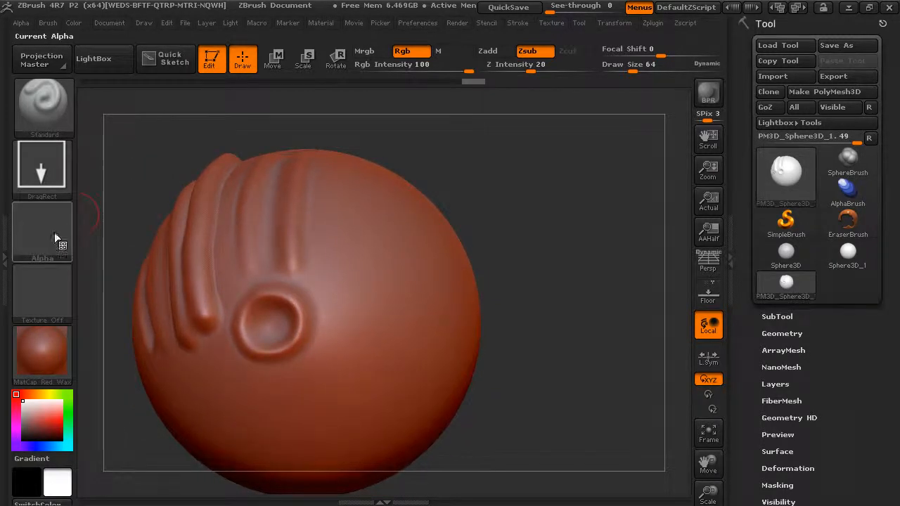
pyautogui.click(49, 227)
pyautogui.click(310, 254)
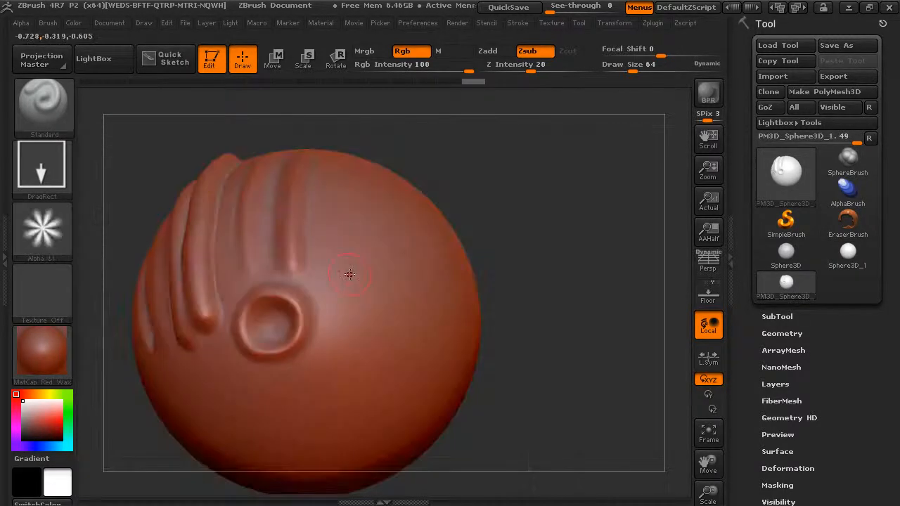
pyautogui.moveTo(322, 251); pyautogui.dragTo(343, 272)
pyautogui.moveTo(390, 243); pyautogui.dragTo(406, 256)
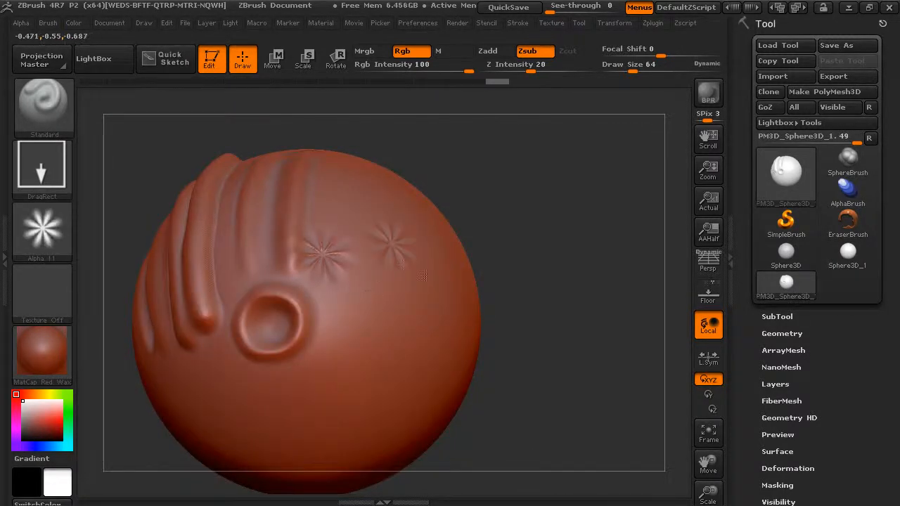
# Step: Switch to Zadd and stamp three raised star shapes of varying size below the sunken ones
pyautogui.click(501, 53)
pyautogui.moveTo(532, 236); pyautogui.dragTo(517, 237)
pyautogui.moveTo(359, 313); pyautogui.dragTo(392, 335)
pyautogui.moveTo(318, 357); pyautogui.dragTo(400, 342)
pyautogui.moveTo(409, 311); pyautogui.dragTo(443, 339)
pyautogui.moveTo(643, 232); pyautogui.dragTo(556, 251)
pyautogui.moveTo(612, 247); pyautogui.dragTo(568, 258)
# Step: Set the stroke to Dots, keep Alpha 11 and draw two winding textured trails beside the stars
pyautogui.click(42, 168)
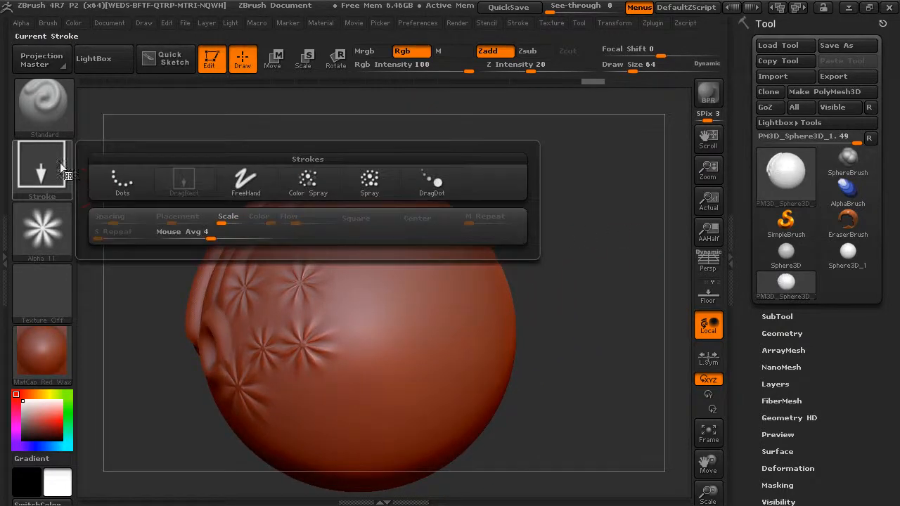
pyautogui.click(122, 184)
pyautogui.click(60, 225)
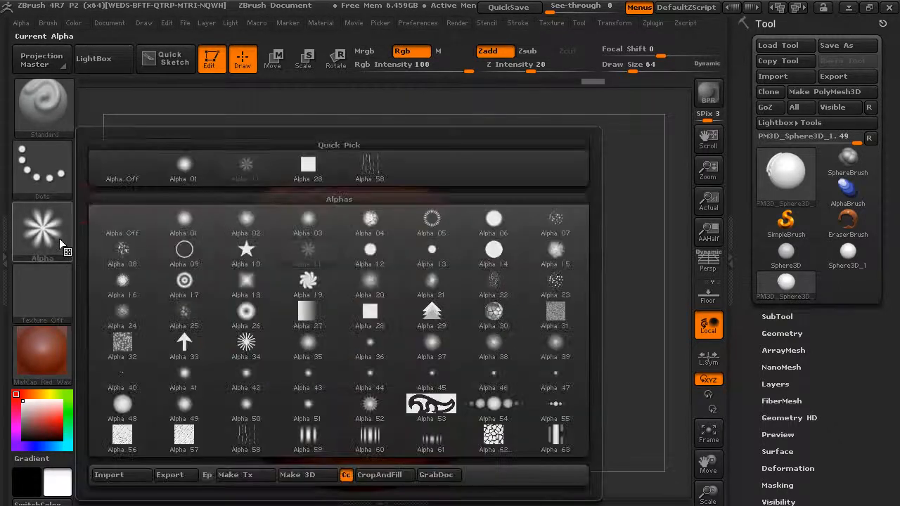
pyautogui.moveTo(329, 245)
pyautogui.mouseDown()
pyautogui.moveTo(367, 275)
pyautogui.moveTo(394, 378)
pyautogui.moveTo(384, 413)
pyautogui.mouseUp()
pyautogui.keyDown('alt'); pyautogui.moveTo(523, 176); pyautogui.dragTo(517, 243); pyautogui.keyUp('alt')
pyautogui.moveTo(301, 238)
pyautogui.mouseDown()
pyautogui.moveTo(324, 292)
pyautogui.moveTo(364, 343)
pyautogui.moveTo(385, 408)
pyautogui.moveTo(362, 444)
pyautogui.mouseUp()
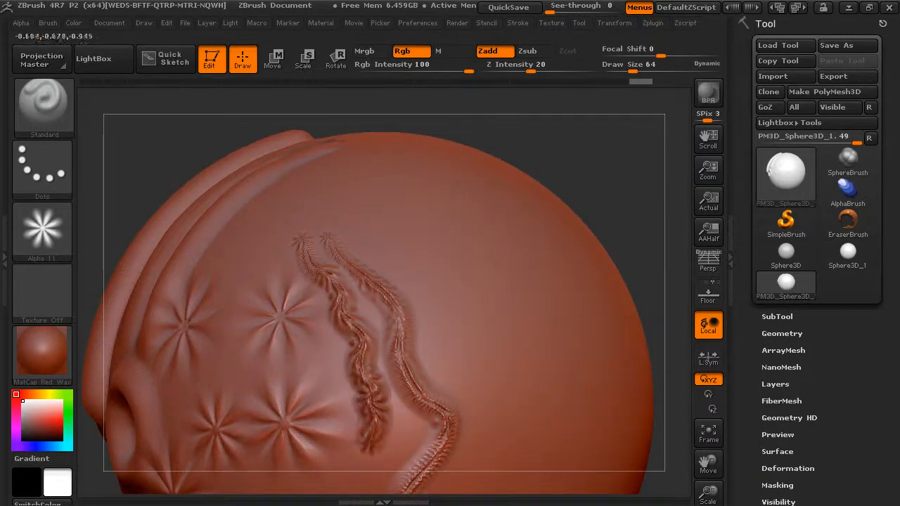
# Step: Turn the alpha off and sculpt a smooth winding ridge beside the textured trails
pyautogui.click(51, 223)
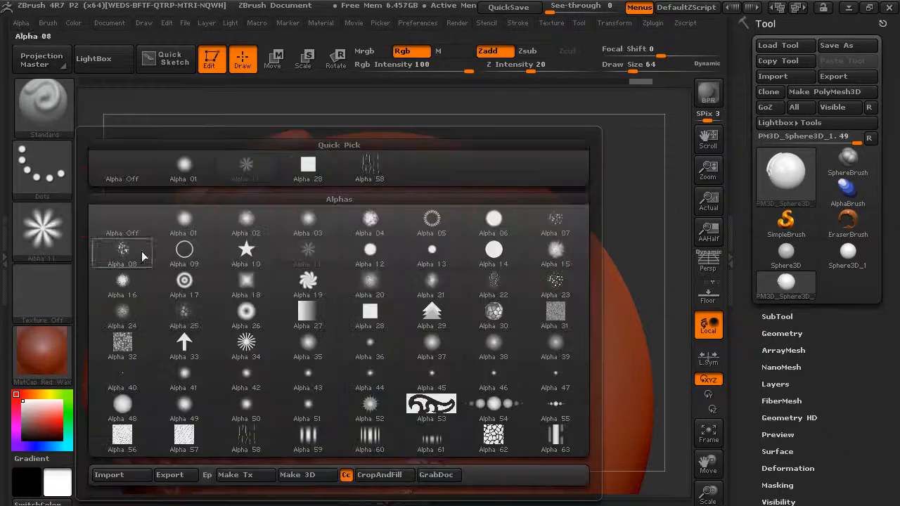
pyautogui.click(134, 220)
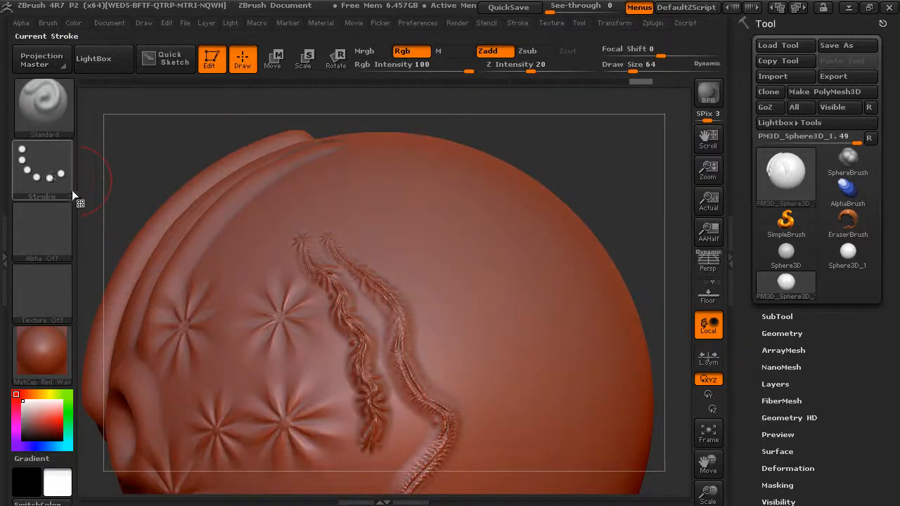
pyautogui.moveTo(349, 195); pyautogui.dragTo(479, 391)
pyautogui.moveTo(583, 184)
pyautogui.keyDown('alt'); pyautogui.mouseDown()
pyautogui.moveTo(572, 157)
pyautogui.moveTo(533, 183)
pyautogui.moveTo(506, 171)
pyautogui.mouseUp(); pyautogui.keyUp('alt')
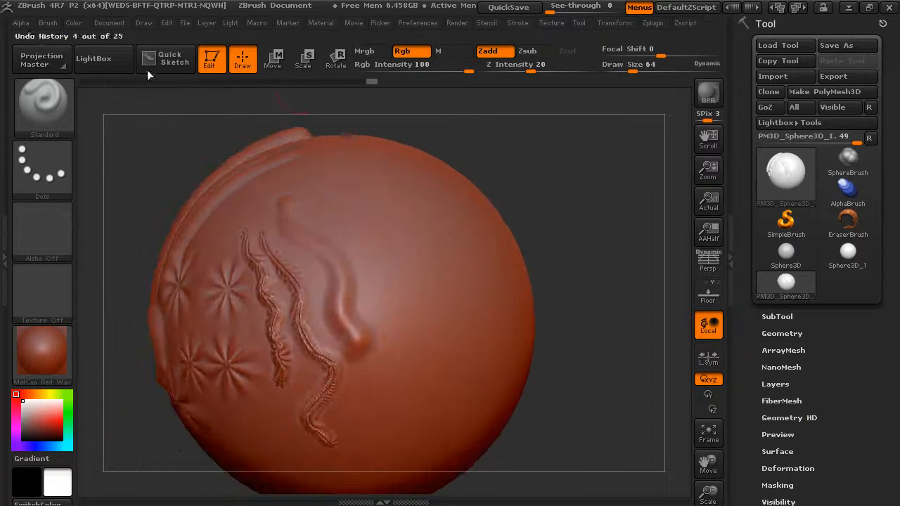
# Step: Choose the ClayBuildup brush from the sculpting brushes filtered by the letter C
pyautogui.click(49, 113)
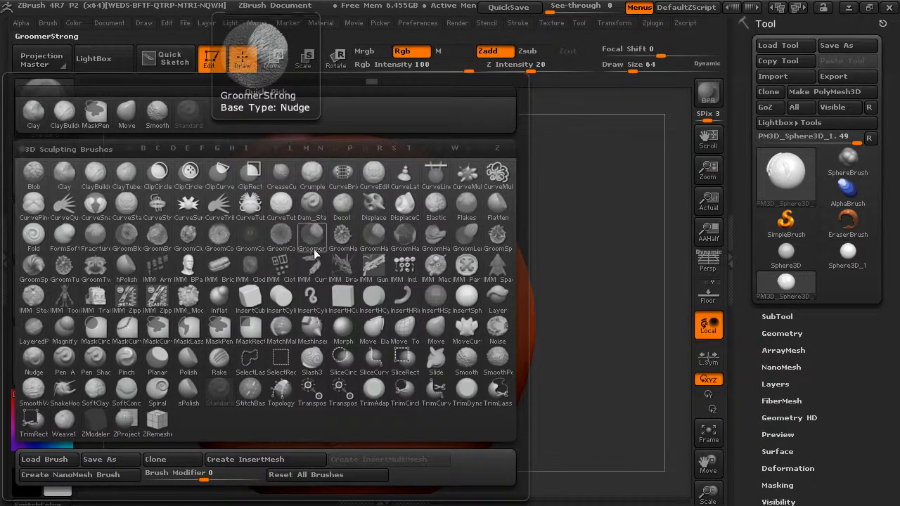
pyautogui.press('c')
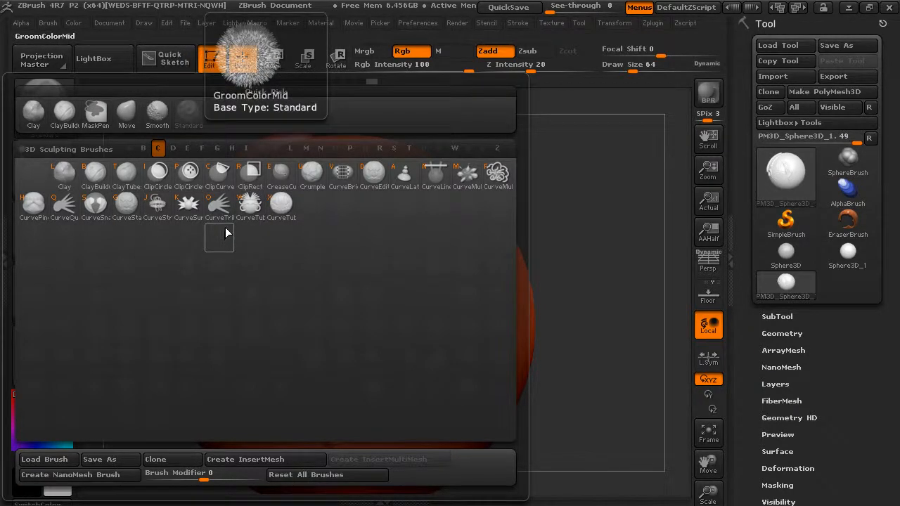
pyautogui.click(98, 176)
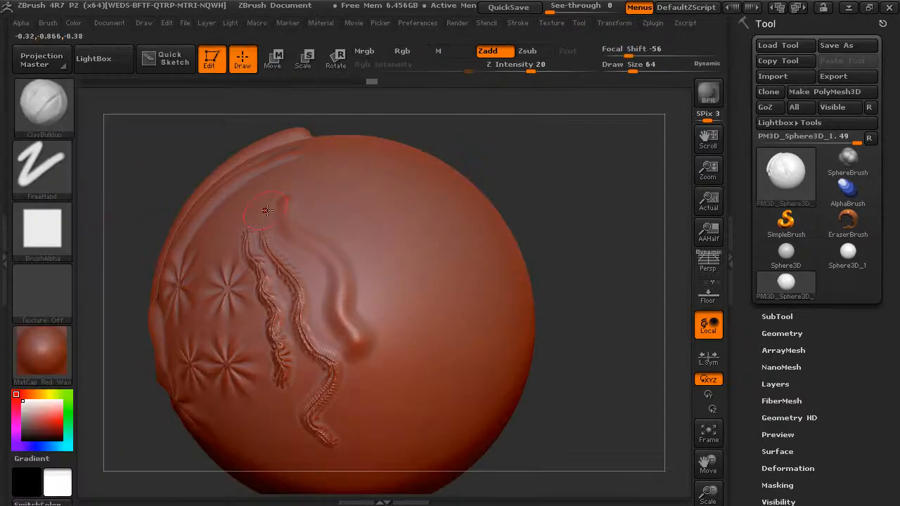
pyautogui.click(44, 117)
pyautogui.press('c')
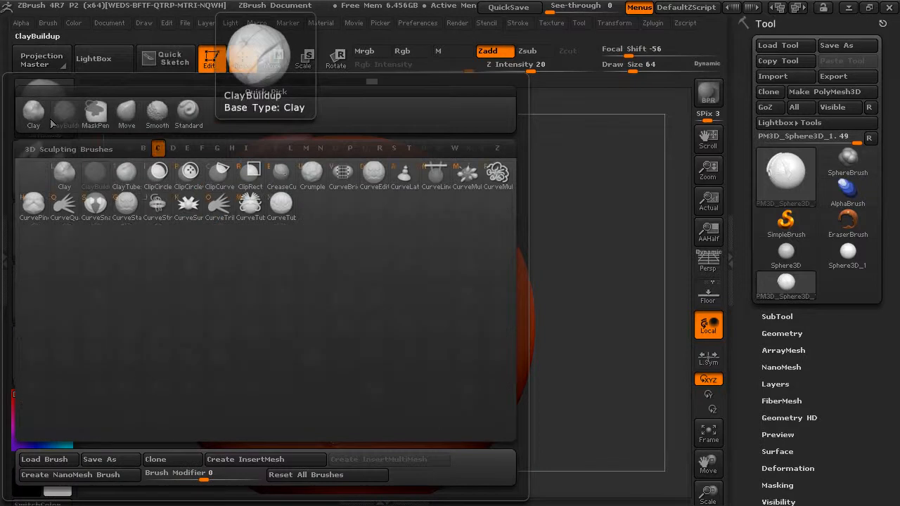
pyautogui.press('b')
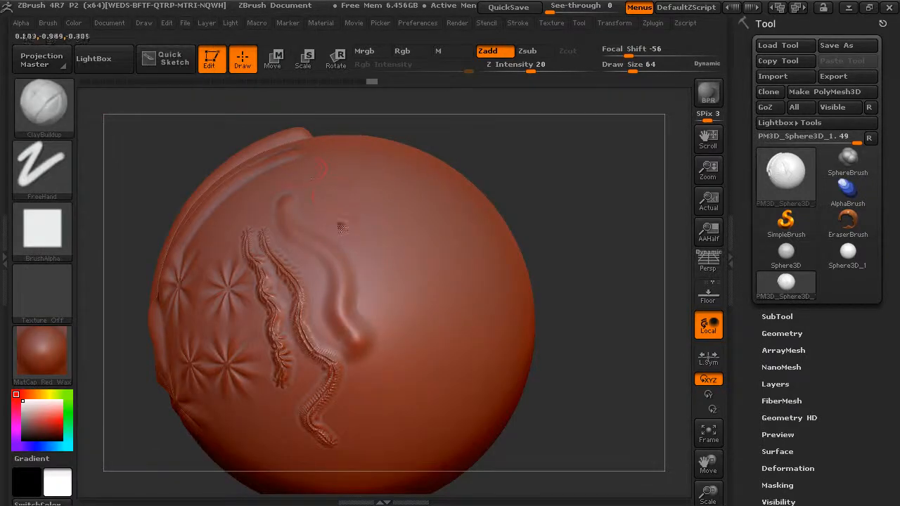
# Step: Build up overlapping ClayBuildup strokes across the smooth winding ridge, enlarging the draw size to 93
pyautogui.moveTo(341, 239)
pyautogui.mouseDown()
pyautogui.moveTo(366, 313)
pyautogui.moveTo(372, 309)
pyautogui.moveTo(367, 332)
pyautogui.mouseUp()
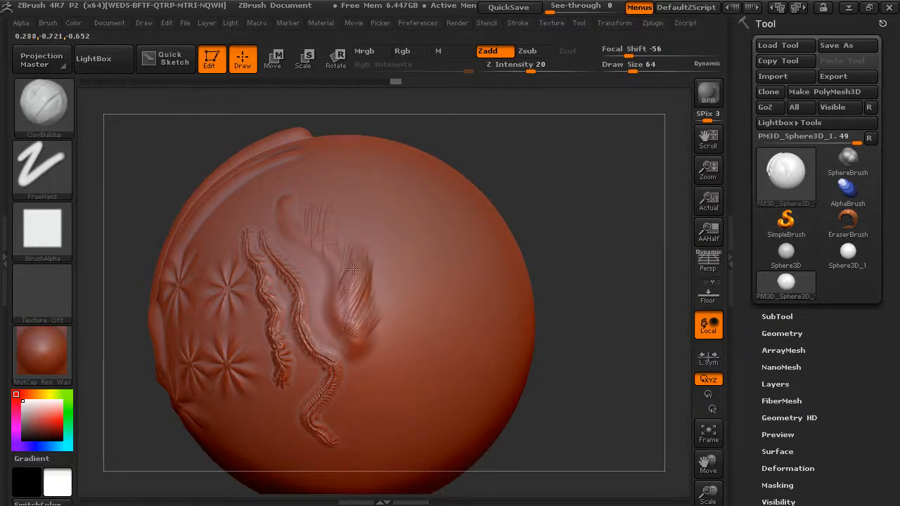
pyautogui.moveTo(378, 310)
pyautogui.mouseDown()
pyautogui.moveTo(384, 295)
pyautogui.moveTo(360, 319)
pyautogui.mouseUp()
pyautogui.moveTo(631, 69); pyautogui.dragTo(638, 69)
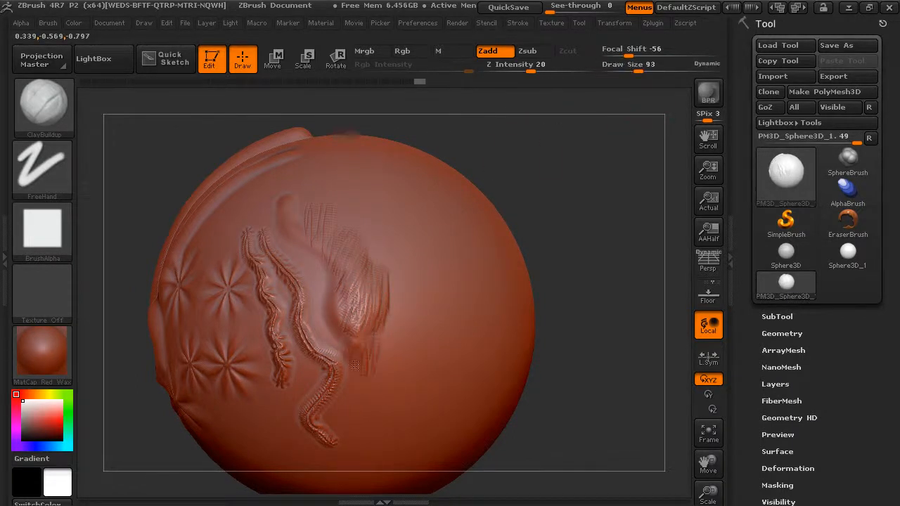
pyautogui.keyDown('shift'); pyautogui.moveTo(320, 329); pyautogui.dragTo(332, 299); pyautogui.keyUp('shift')
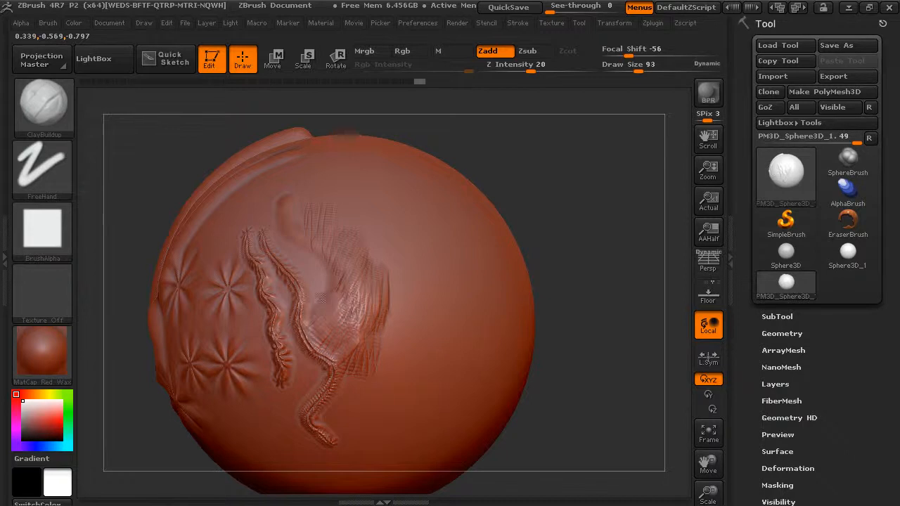
# Step: Choose the Dam_Standard brush and carve two winding grooves beside the clay build-up
pyautogui.click(66, 102)
pyautogui.click(387, 204)
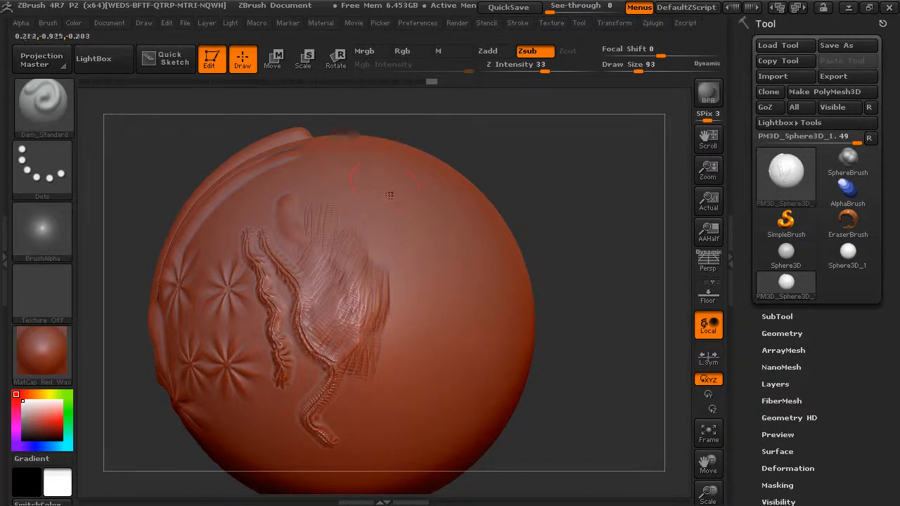
pyautogui.moveTo(371, 220)
pyautogui.mouseDown()
pyautogui.moveTo(416, 271)
pyautogui.moveTo(418, 337)
pyautogui.moveTo(381, 394)
pyautogui.mouseUp()
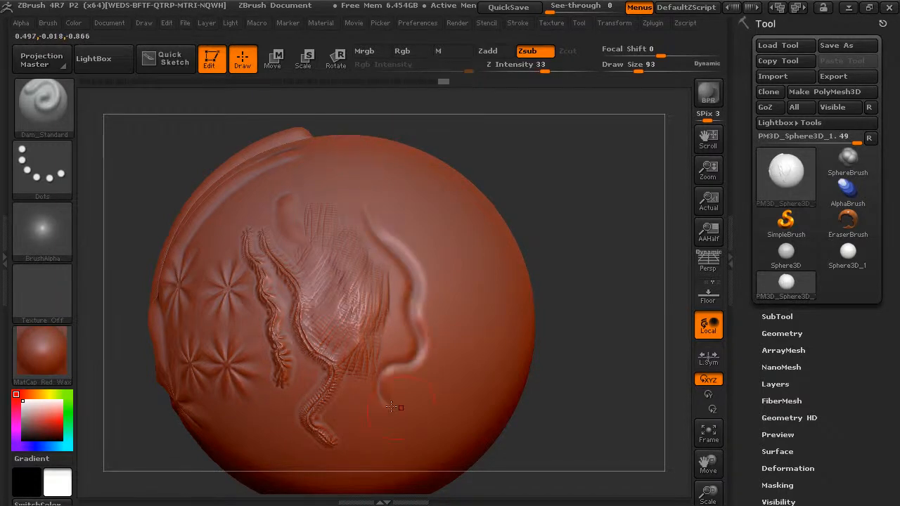
pyautogui.moveTo(431, 333); pyautogui.dragTo(463, 302)
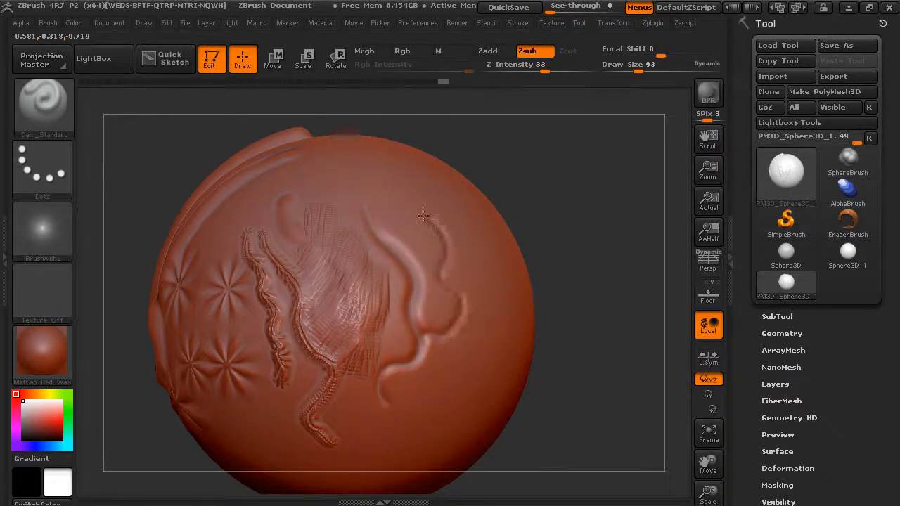
# Step: Carve more curving Dam_Standard grooves above the first two, connecting them into looping outlines
pyautogui.moveTo(539, 155); pyautogui.dragTo(520, 211)
pyautogui.moveTo(578, 144); pyautogui.dragTo(542, 145)
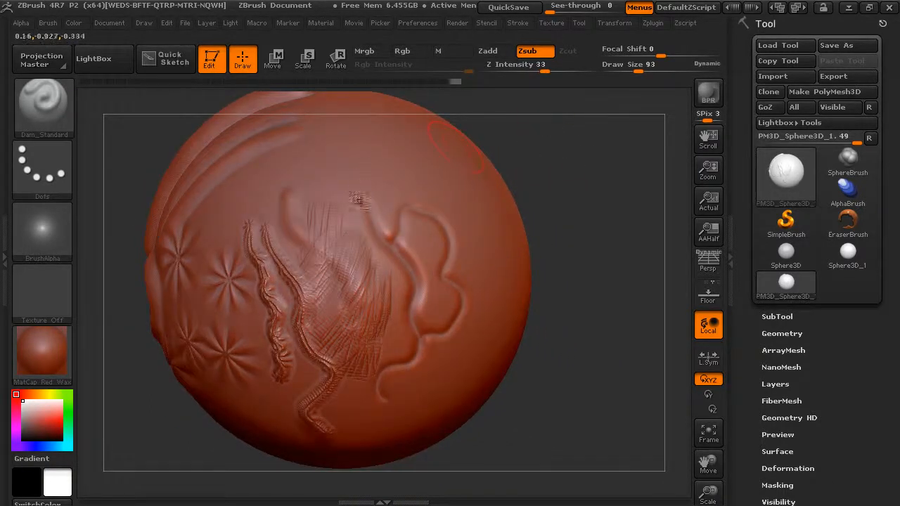
pyautogui.moveTo(388, 173); pyautogui.dragTo(487, 183)
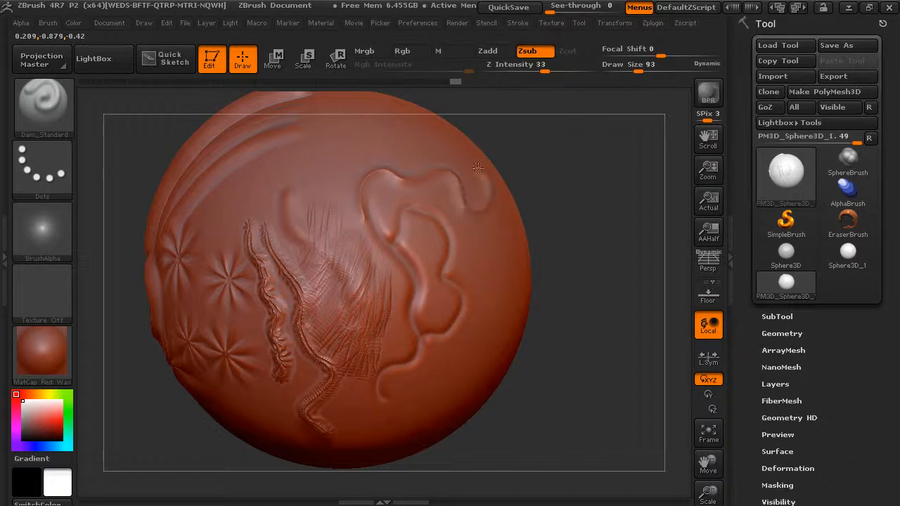
pyautogui.moveTo(422, 158)
pyautogui.mouseDown()
pyautogui.moveTo(357, 134)
pyautogui.moveTo(322, 216)
pyautogui.mouseUp()
pyautogui.moveTo(578, 206)
pyautogui.mouseDown()
pyautogui.moveTo(574, 217)
pyautogui.moveTo(603, 186)
pyautogui.moveTo(532, 260)
pyautogui.moveTo(527, 202)
pyautogui.mouseUp()
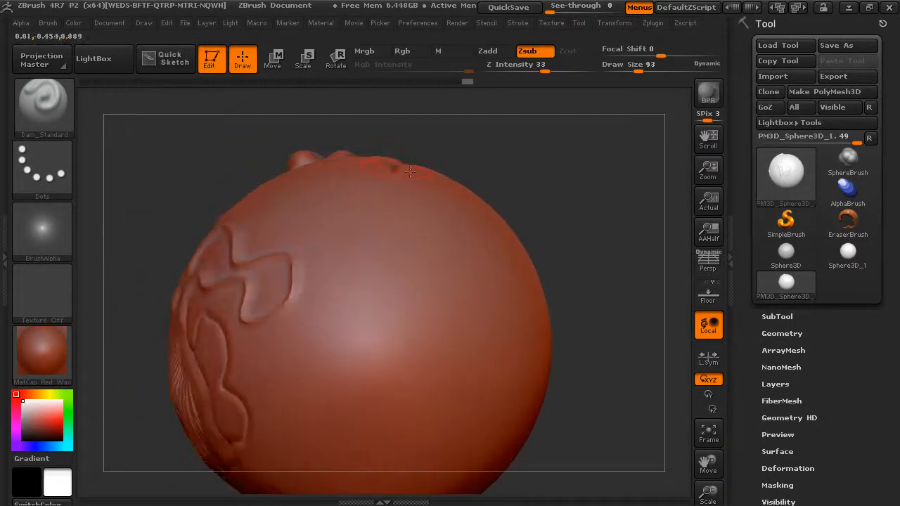
# Step: Browse the LightBox brush library, looking through the Flatten and Planar folders
pyautogui.click(57, 116)
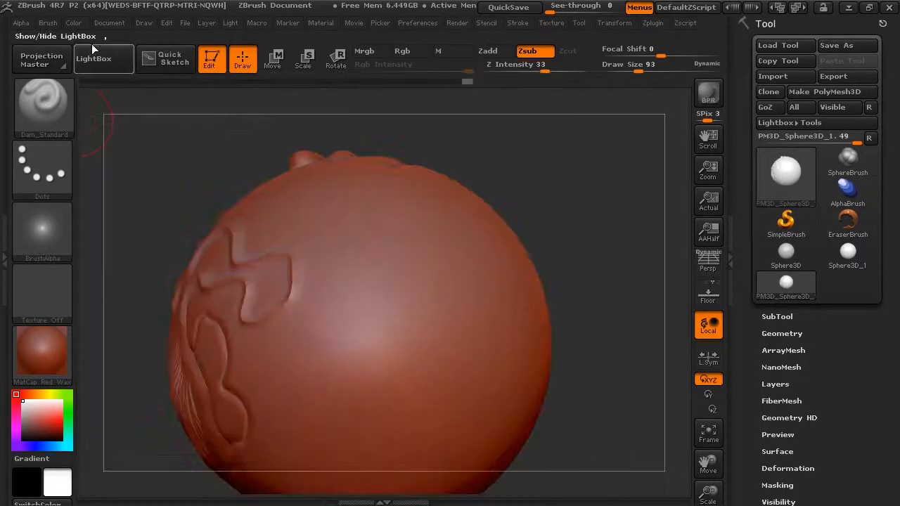
pyautogui.click(93, 58)
pyautogui.click(195, 98)
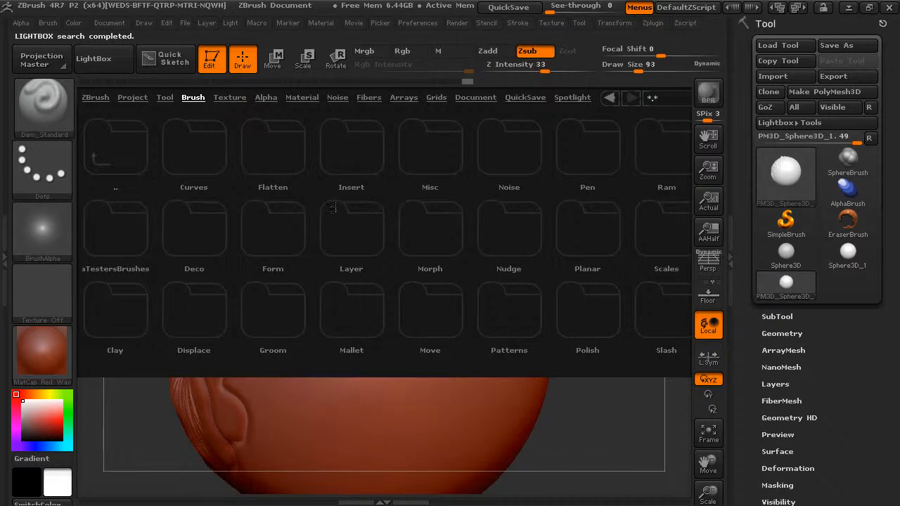
pyautogui.click(273, 148)
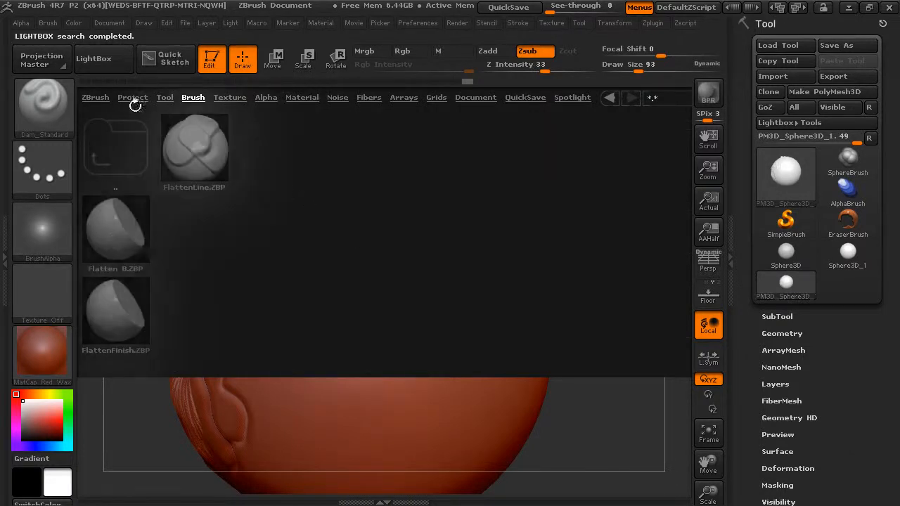
pyautogui.click(194, 98)
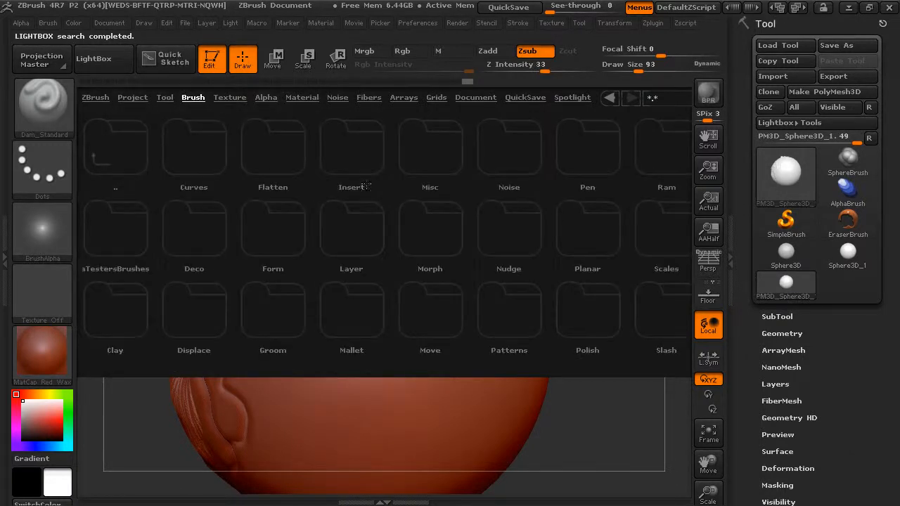
pyautogui.click(587, 267)
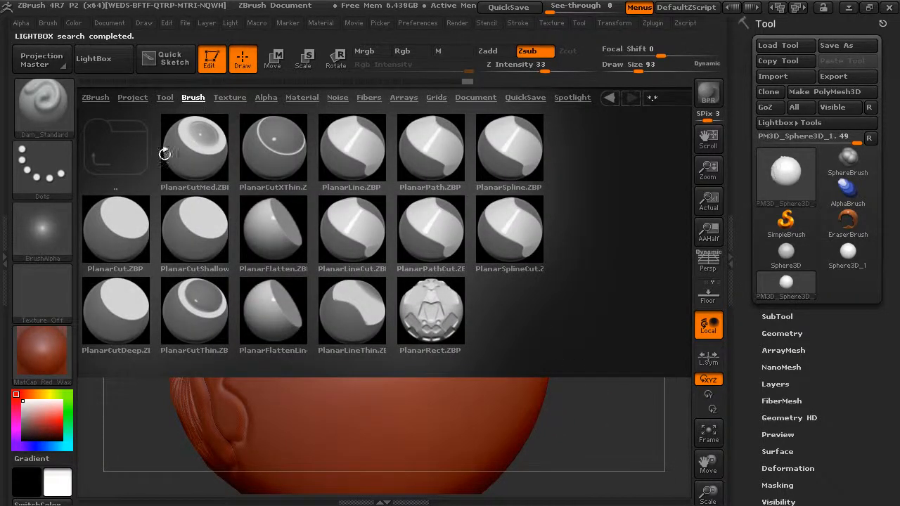
pyautogui.click(47, 123)
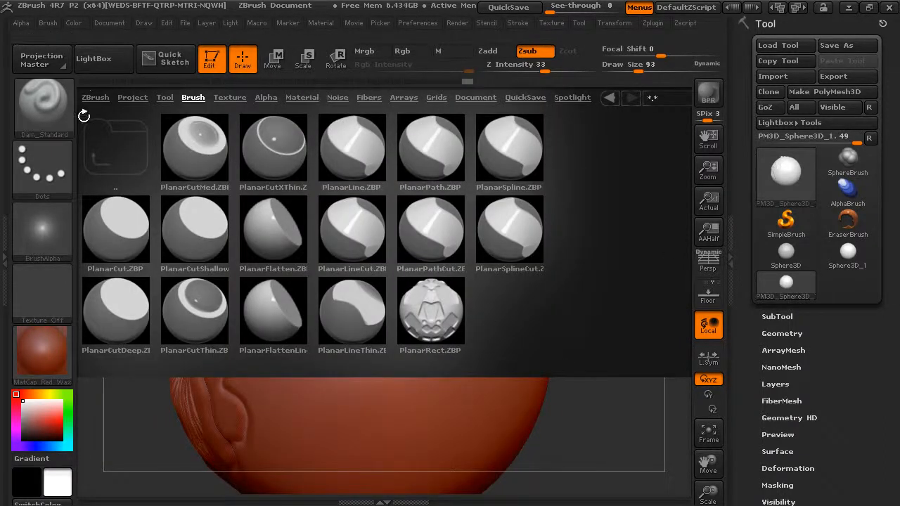
pyautogui.click(71, 126)
pyautogui.press('s')
pyautogui.press('t')
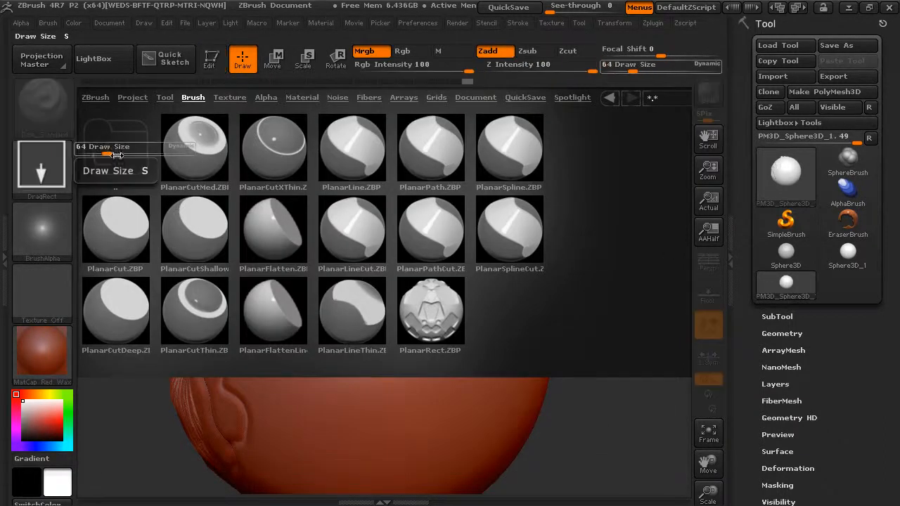
pyautogui.click(209, 59)
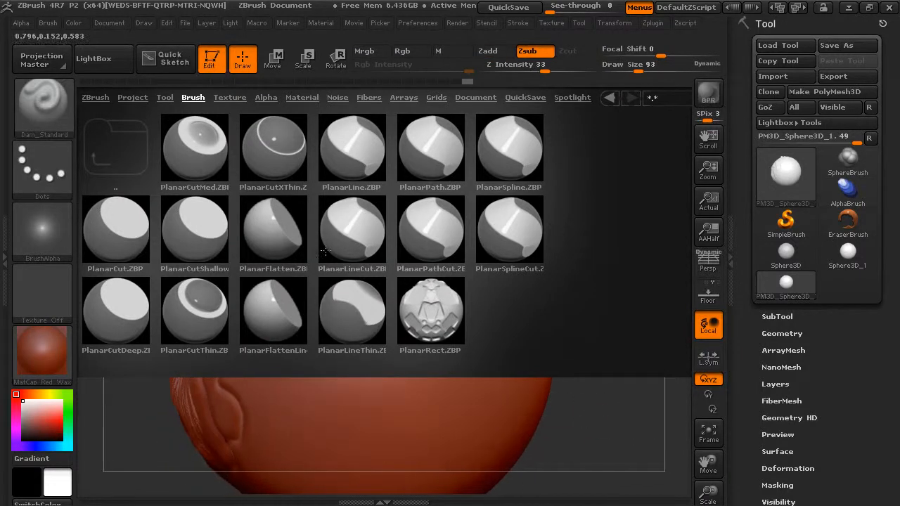
# Step: Close LightBox and choose the Standard sculpting brush
pyautogui.click(112, 64)
pyautogui.click(48, 107)
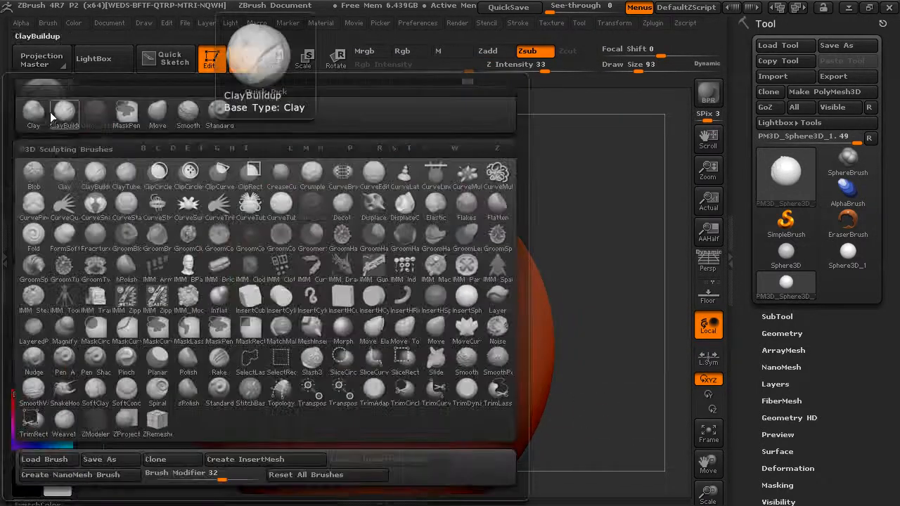
pyautogui.press('s')
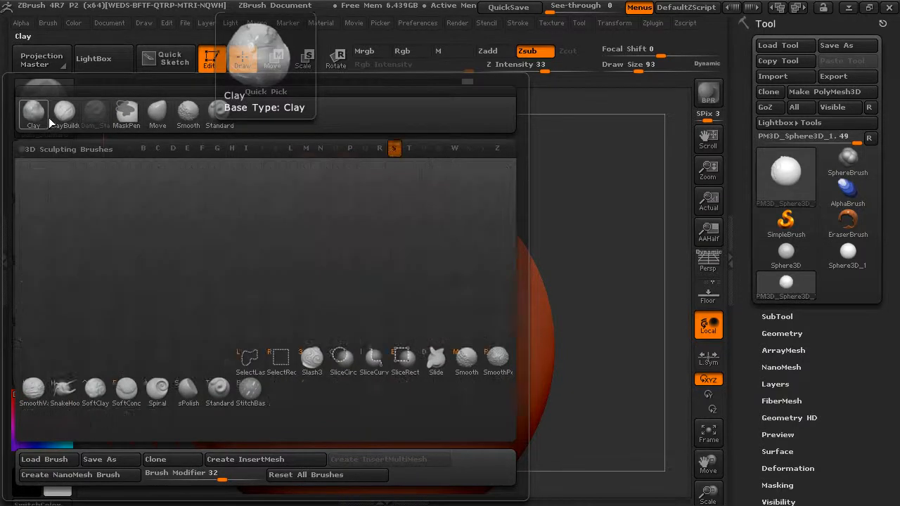
pyautogui.press('t')
# Step: Activate symmetry across the X axis for the sphere
pyautogui.moveTo(539, 227)
pyautogui.mouseDown()
pyautogui.moveTo(575, 253)
pyautogui.moveTo(555, 181)
pyautogui.moveTo(534, 211)
pyautogui.moveTo(548, 225)
pyautogui.moveTo(567, 216)
pyautogui.moveTo(553, 203)
pyautogui.mouseUp()
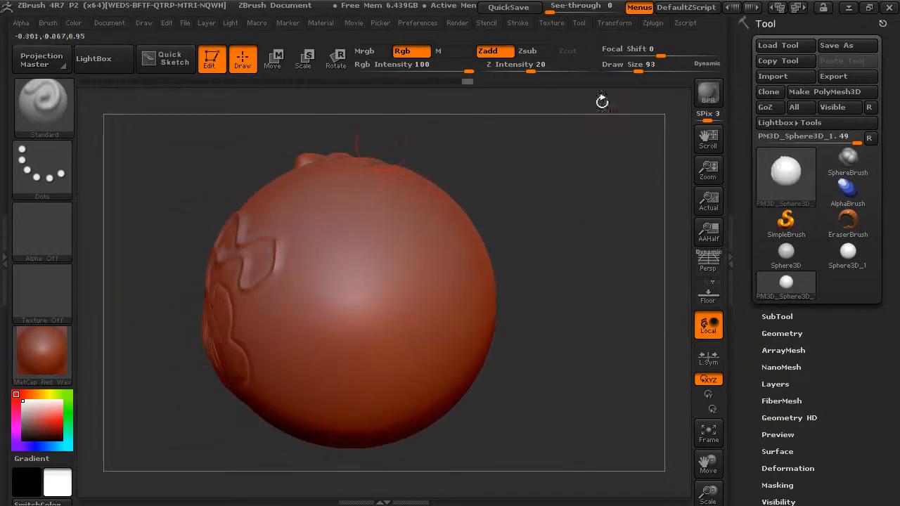
pyautogui.click(615, 23)
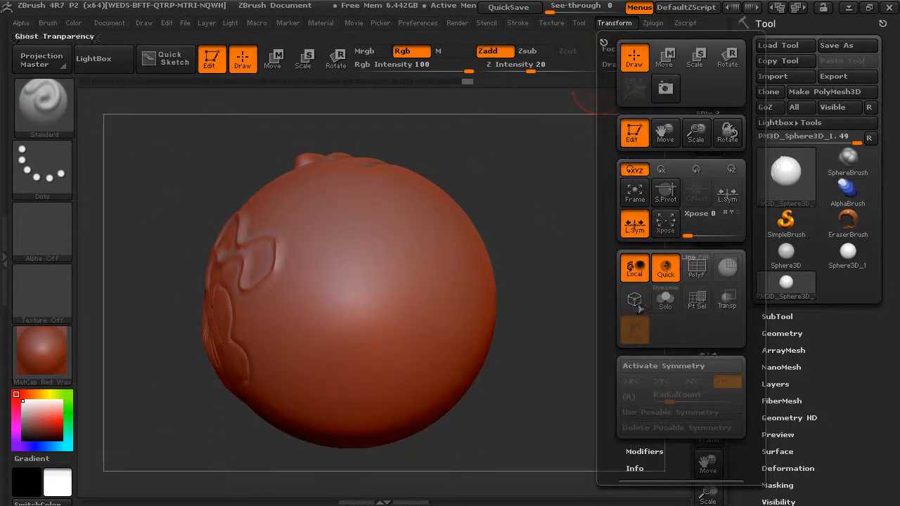
pyautogui.click(656, 365)
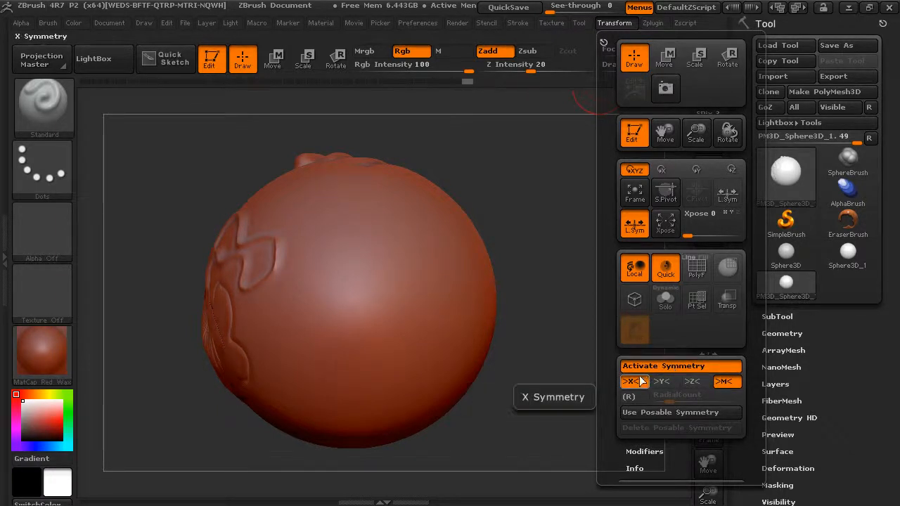
# Step: Sculpt a mirrored face with brows, eyes, a nose and slanted cheek ridges on the blank side of the sphere
pyautogui.moveTo(542, 262)
pyautogui.mouseDown()
pyautogui.moveTo(502, 272)
pyautogui.moveTo(365, 253)
pyautogui.moveTo(443, 232)
pyautogui.moveTo(470, 249)
pyautogui.moveTo(421, 241)
pyautogui.moveTo(389, 259)
pyautogui.mouseUp()
pyautogui.press('f')
pyautogui.moveTo(443, 266)
pyautogui.mouseDown()
pyautogui.moveTo(380, 275)
pyautogui.moveTo(360, 327)
pyautogui.moveTo(394, 335)
pyautogui.moveTo(401, 320)
pyautogui.mouseUp()
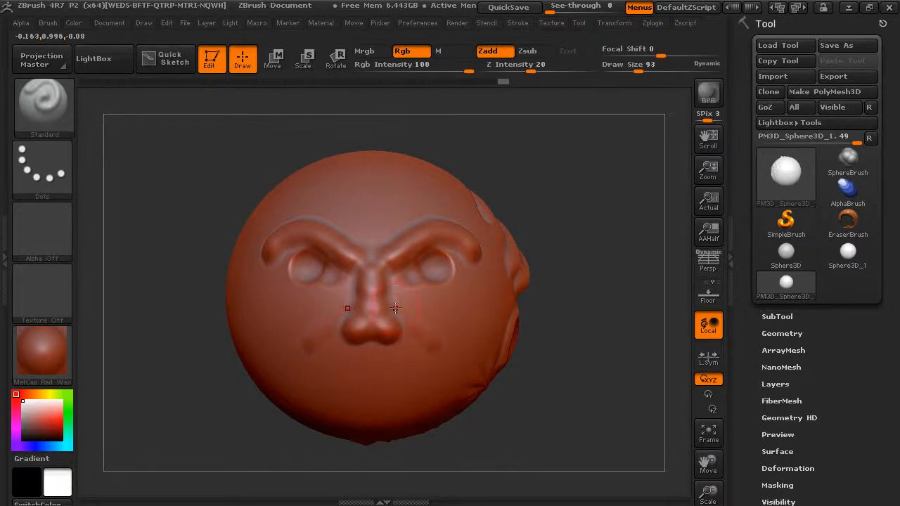
pyautogui.moveTo(567, 236); pyautogui.dragTo(553, 223)
# Step: Switch the symmetry from X to Z and sculpt a short vertical ridge on the forehead, mirrored below the nose
pyautogui.click(619, 24)
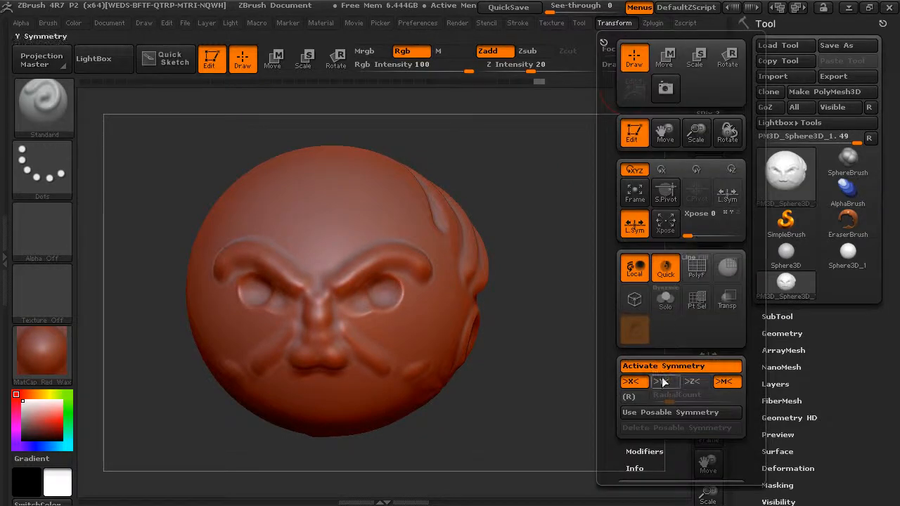
pyautogui.moveTo(521, 257); pyautogui.dragTo(514, 288)
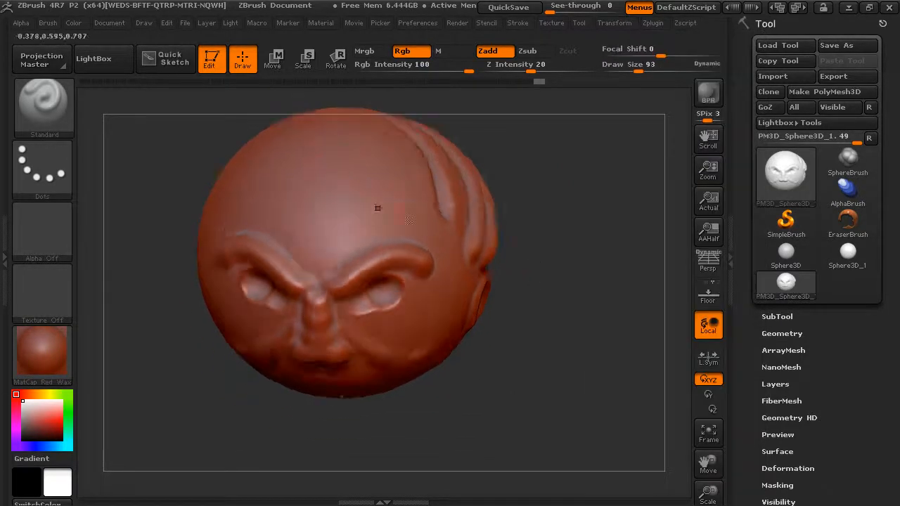
pyautogui.moveTo(565, 244); pyautogui.dragTo(553, 185)
pyautogui.moveTo(310, 223); pyautogui.dragTo(321, 265)
pyautogui.moveTo(552, 229); pyautogui.dragTo(519, 236)
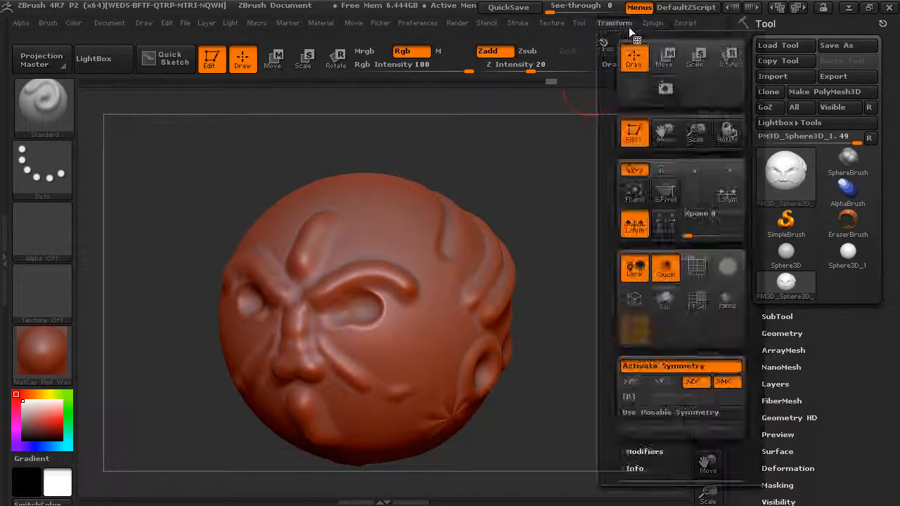
# Step: Try symmetrical strokes repeated around the sphere's outer areas and undo them
pyautogui.moveTo(614, 23)
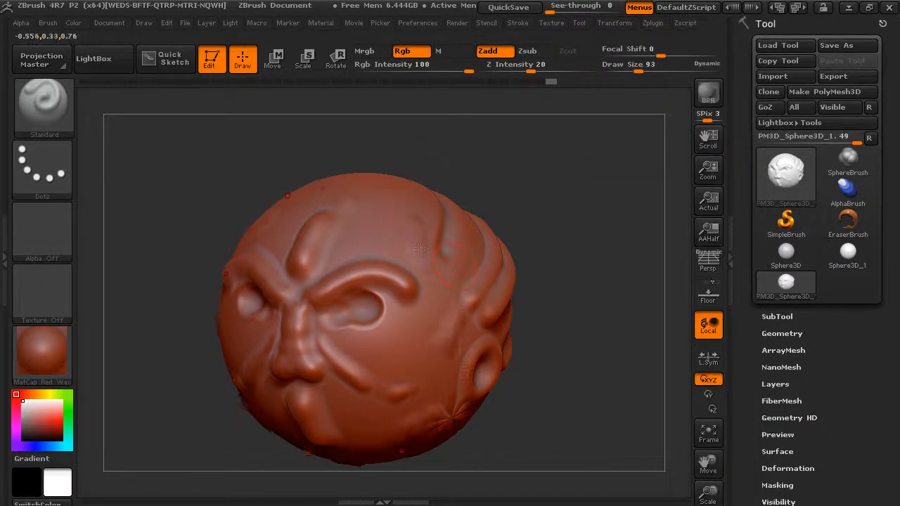
pyautogui.moveTo(558, 176)
pyautogui.mouseDown()
pyautogui.moveTo(577, 241)
pyautogui.moveTo(563, 246)
pyautogui.mouseUp()
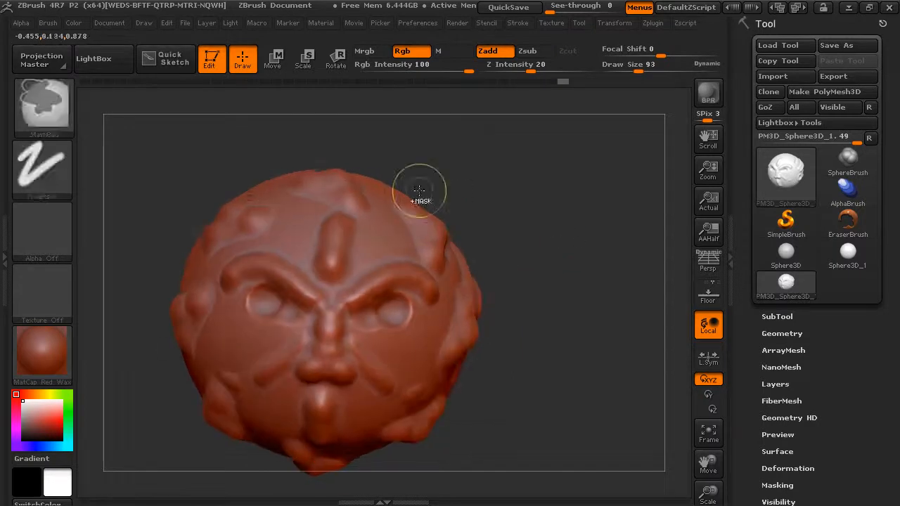
pyautogui.hotkey('ctrl', 'z')
# Step: Review the undo history and the current brush, stroke and alpha, and inspect the sculpted sphere from several sides
pyautogui.keyDown('alt'); pyautogui.moveTo(554, 209); pyautogui.dragTo(604, 247); pyautogui.keyUp('alt')
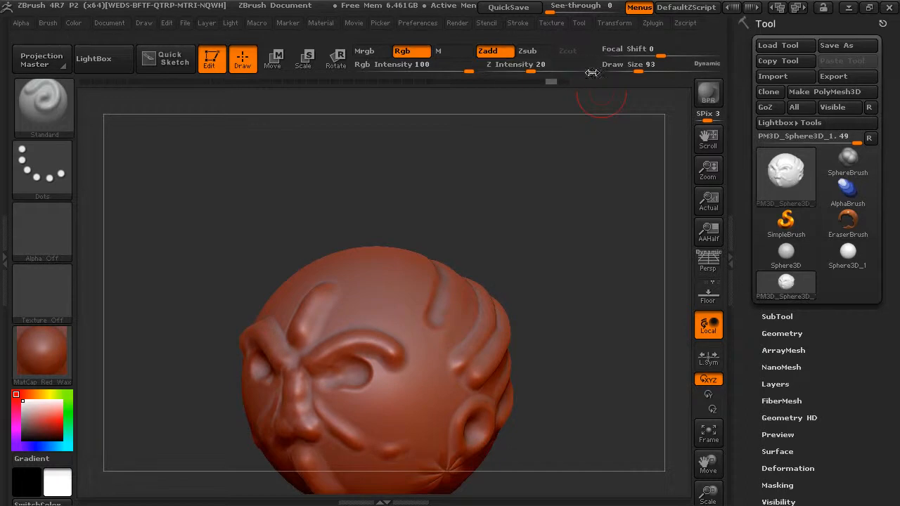
pyautogui.moveTo(570, 198)
pyautogui.mouseDown()
pyautogui.moveTo(554, 194)
pyautogui.moveTo(539, 157)
pyautogui.moveTo(567, 185)
pyautogui.mouseUp()
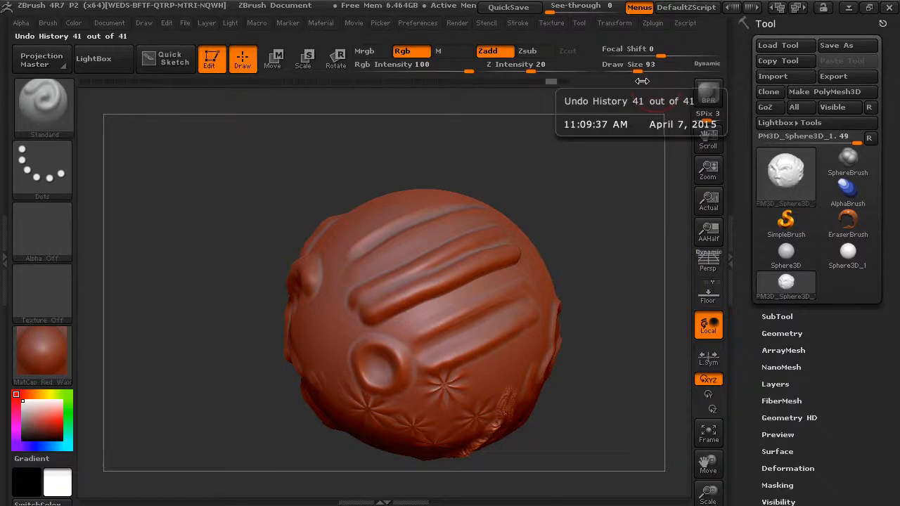
pyautogui.click(54, 108)
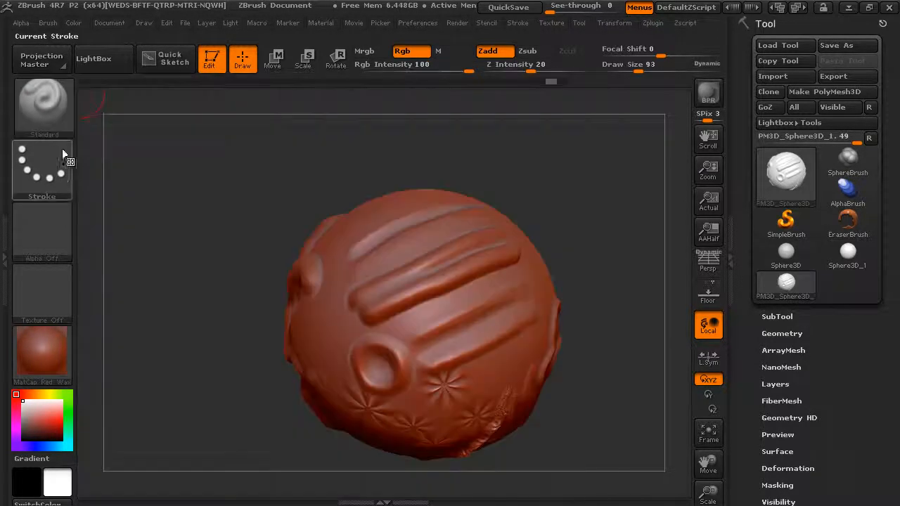
pyautogui.click(55, 166)
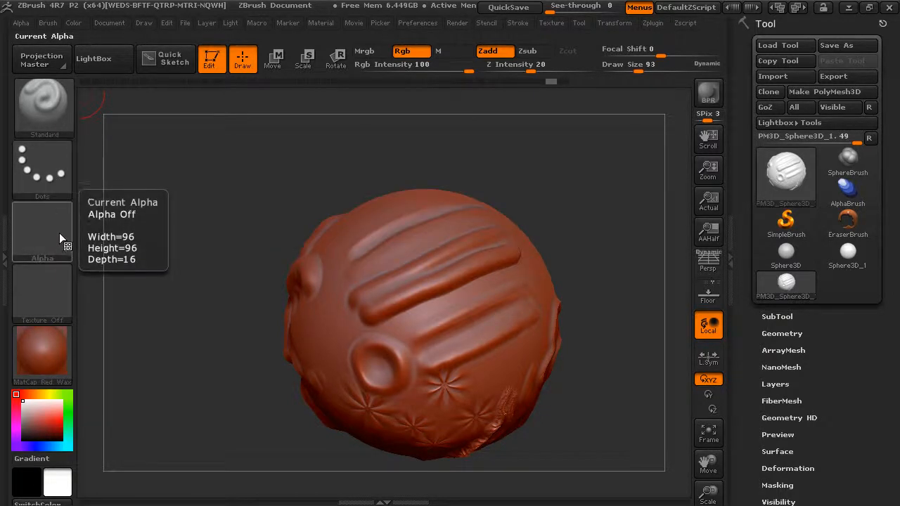
pyautogui.moveTo(565, 256)
pyautogui.mouseDown()
pyautogui.moveTo(579, 253)
pyautogui.moveTo(603, 207)
pyautogui.mouseUp()
pyautogui.moveTo(566, 297); pyautogui.dragTo(556, 287)
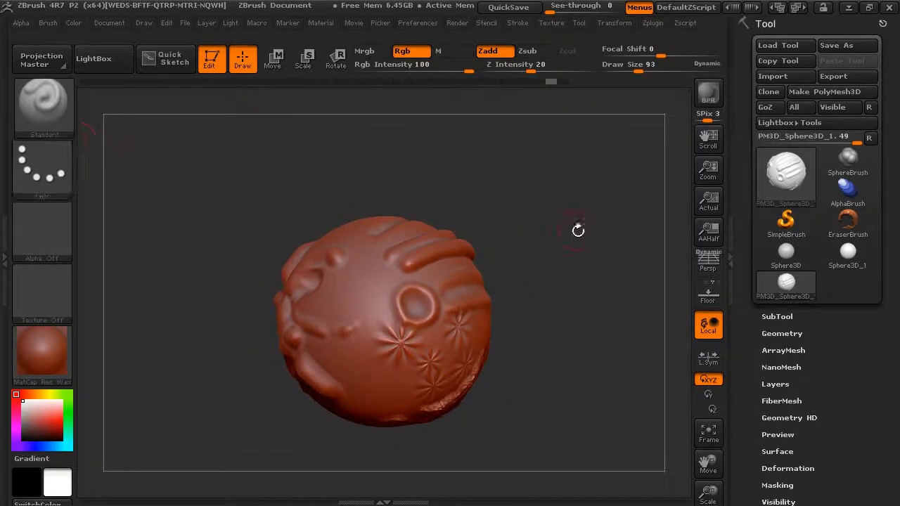
pyautogui.moveTo(575, 251)
pyautogui.mouseDown()
pyautogui.moveTo(564, 278)
pyautogui.moveTo(558, 264)
pyautogui.mouseUp()
pyautogui.moveTo(492, 209)
pyautogui.keyDown('alt'); pyautogui.mouseDown()
pyautogui.moveTo(551, 235)
pyautogui.moveTo(570, 224)
pyautogui.mouseUp(); pyautogui.keyUp('alt')
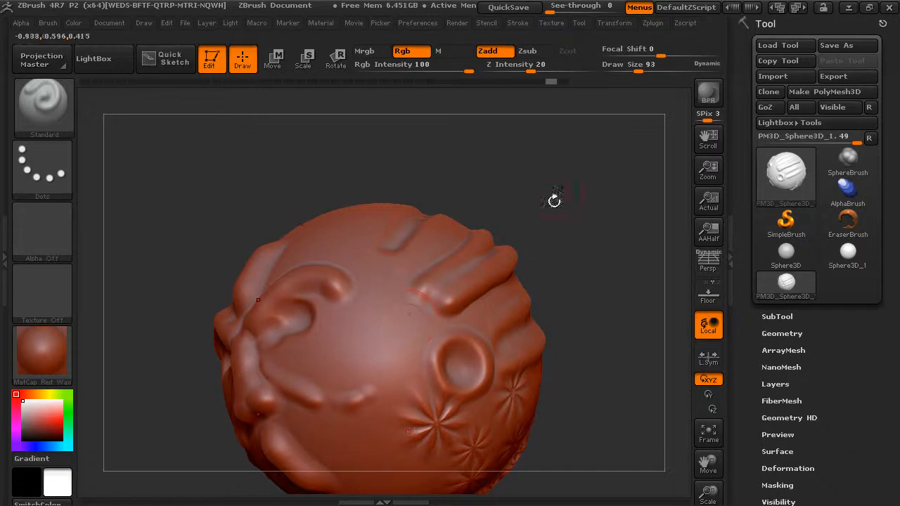